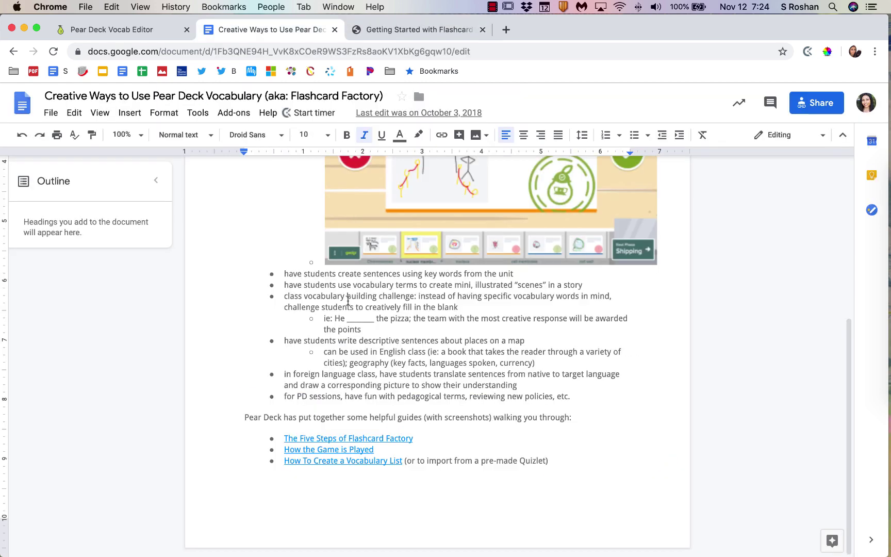
# - Open the print and export options for the finished flashcard set
pyautogui.scroll(5, 384, 378)
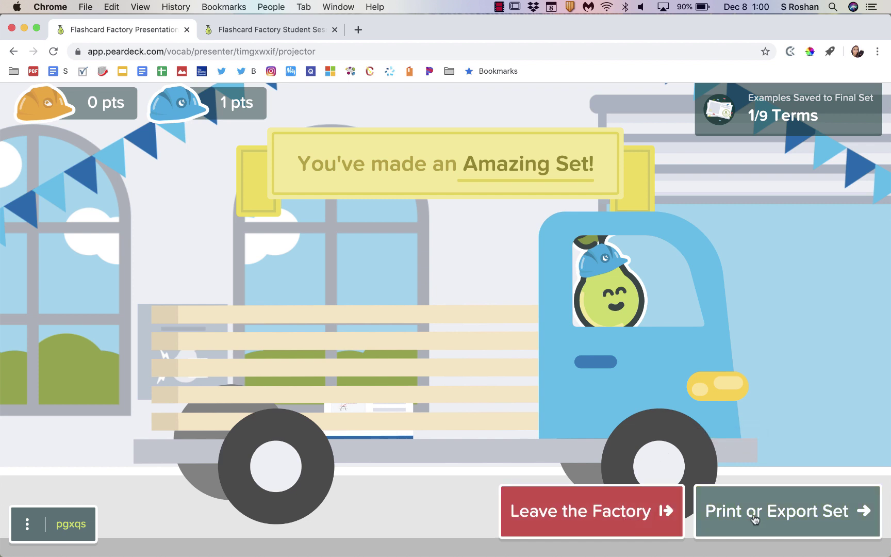
pyautogui.click(755, 518)
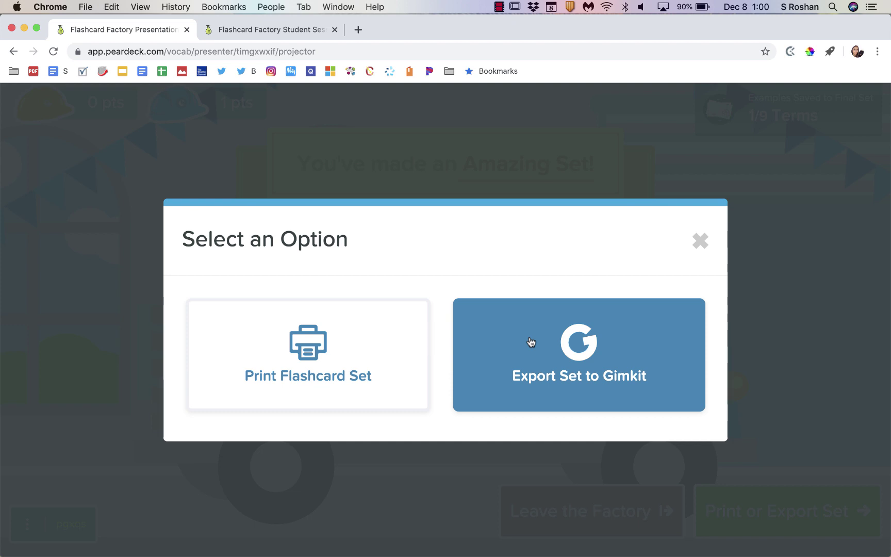
# - Rename the vocabulary list "Sample Set" and enter "teaching" as its first term
pyautogui.click(115, 99)
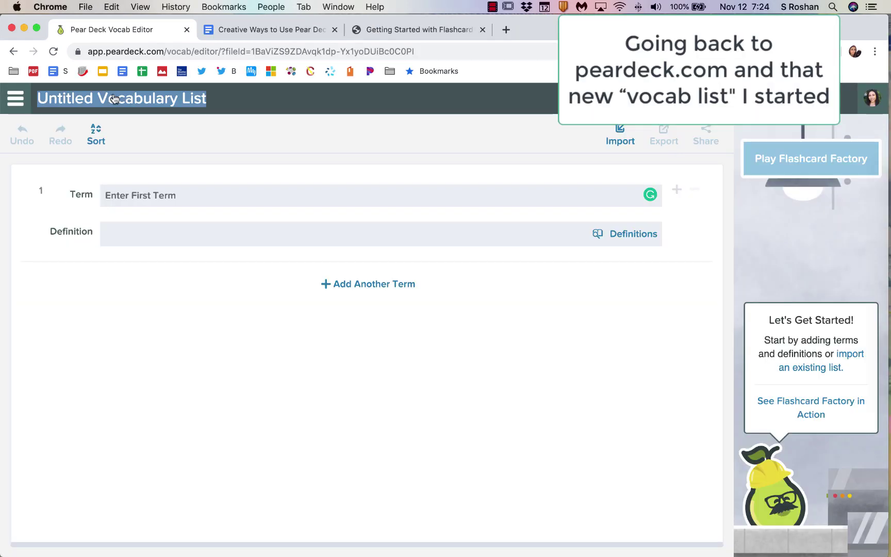
pyautogui.write('Sample Set')
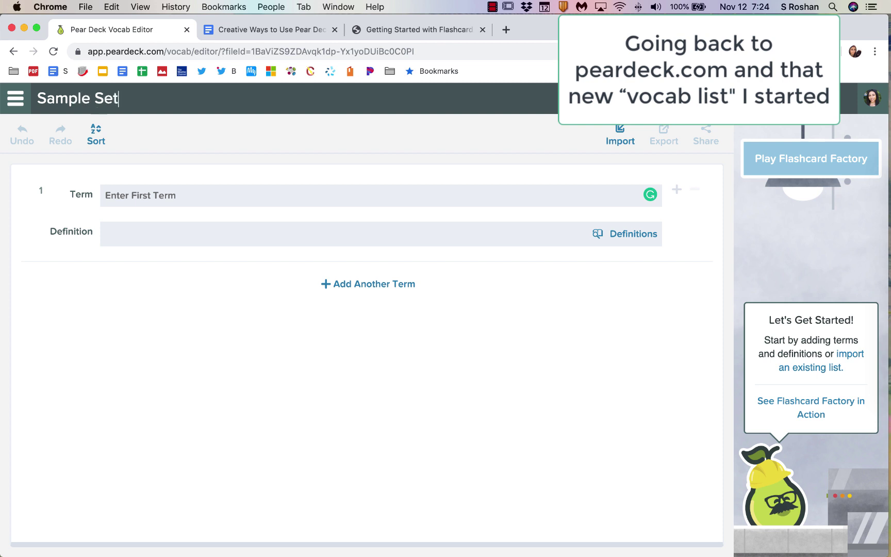
pyautogui.click(160, 195)
pyautogui.write('teaching')
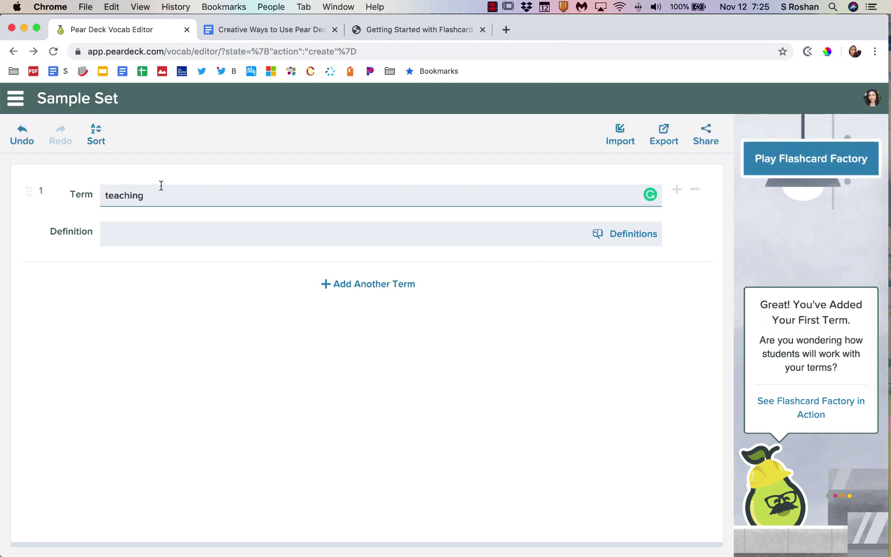
# - Give the term "teaching" the suggested adjective definition "of, relating to, used for, or engaged in teaching"
pyautogui.press('Tab')
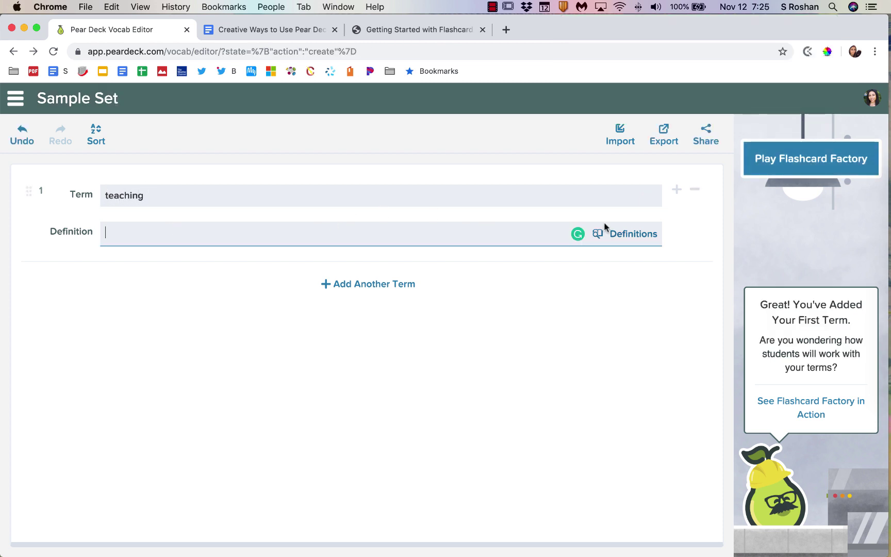
pyautogui.click(634, 236)
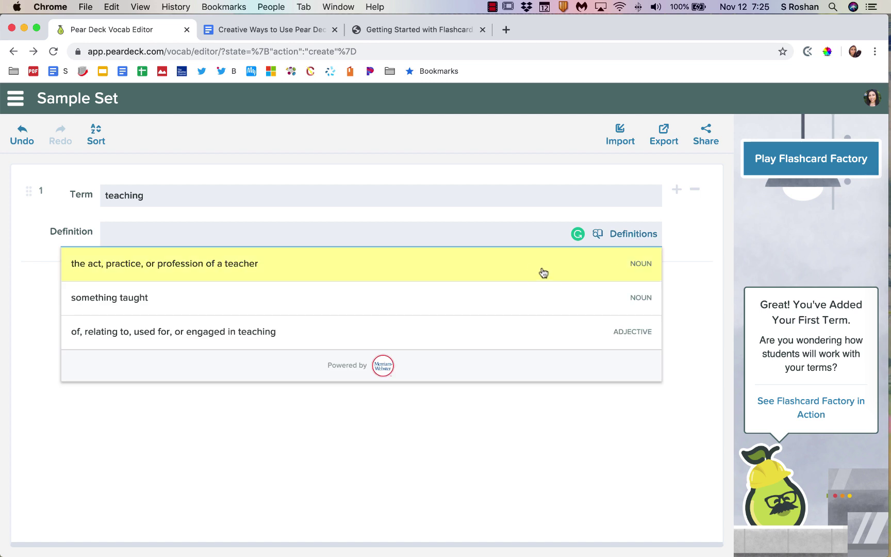
pyautogui.click(444, 332)
# - Add the terms "effective study techniques", without a definition, and "final term", with the definition "sample definition"
pyautogui.click(376, 292)
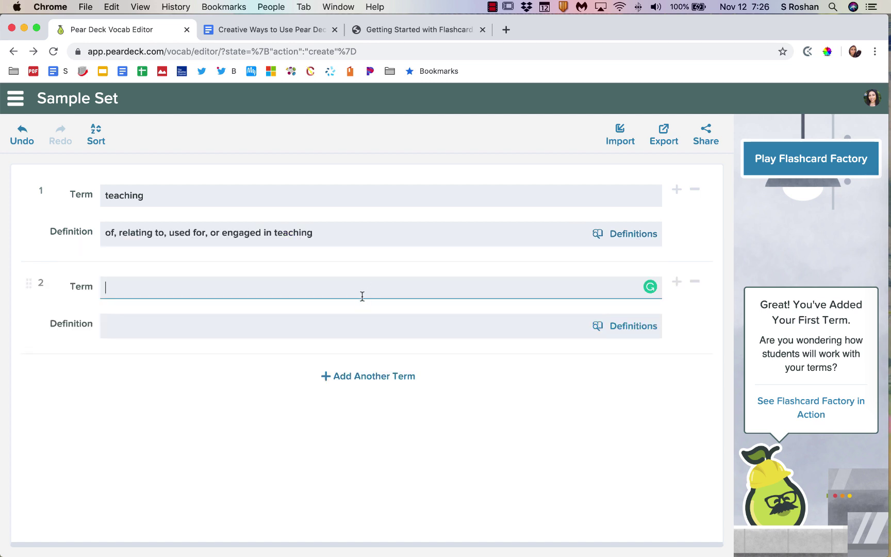
pyautogui.write('effective study techniques')
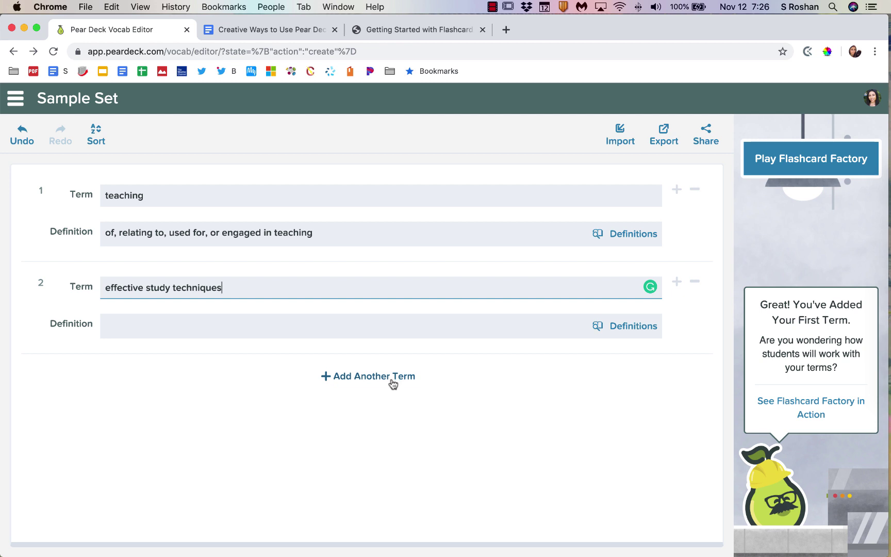
pyautogui.click(392, 379)
pyautogui.write('final term')
pyautogui.press('Tab')
pyautogui.write('sample definition')
pyautogui.click(172, 332)
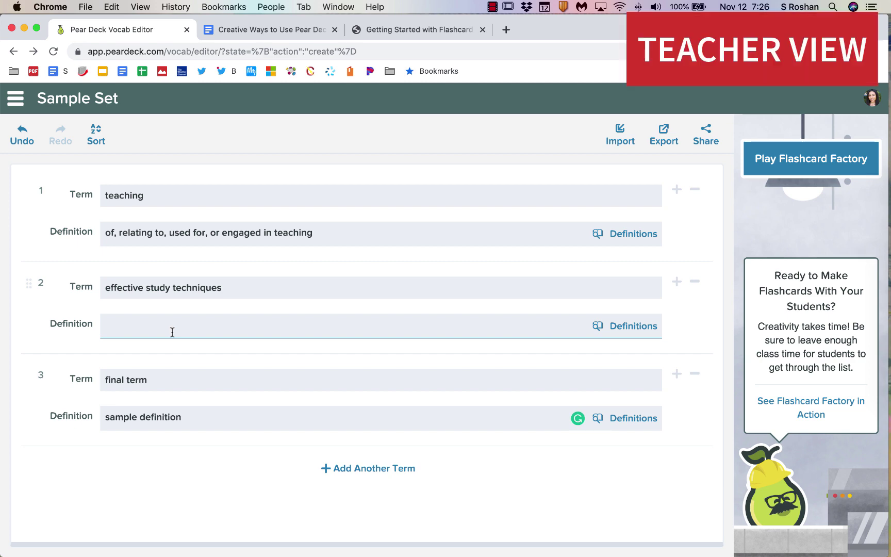
# - Launch Flashcard Factory with the list despite the missing definition, and clock in
pyautogui.click(790, 168)
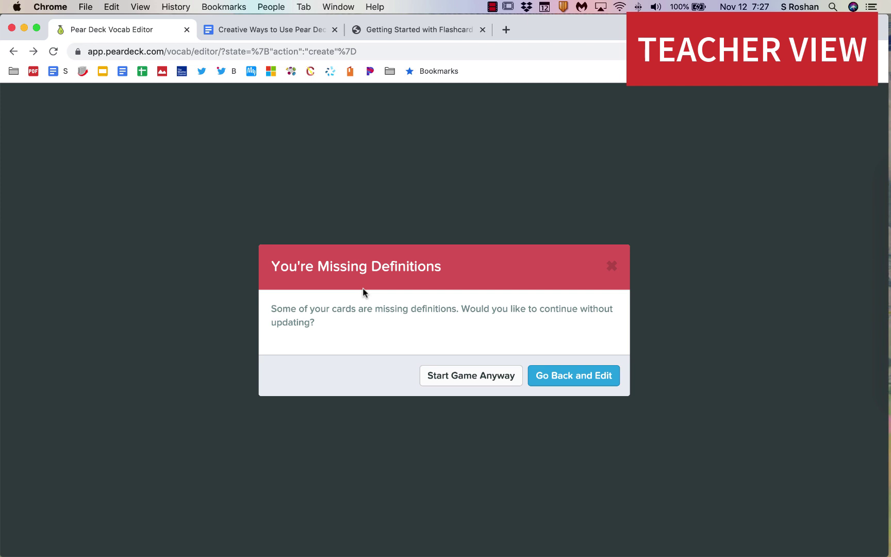
pyautogui.click(468, 380)
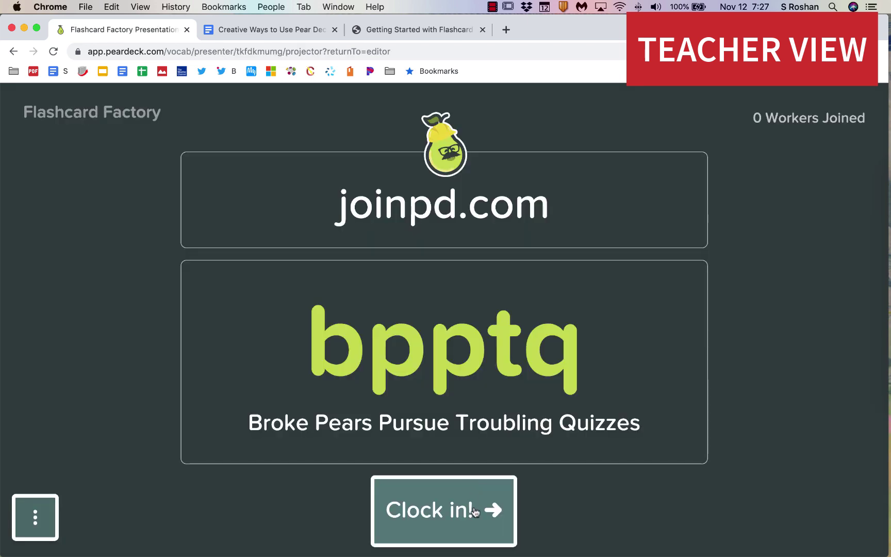
pyautogui.click(474, 512)
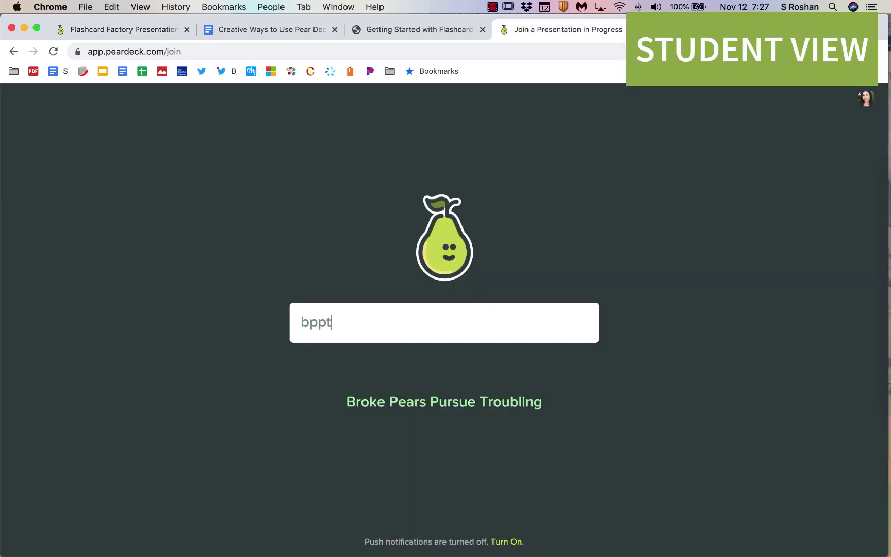
# - Join the session as a student with its join code and mark the student as ready
pyautogui.write('q')
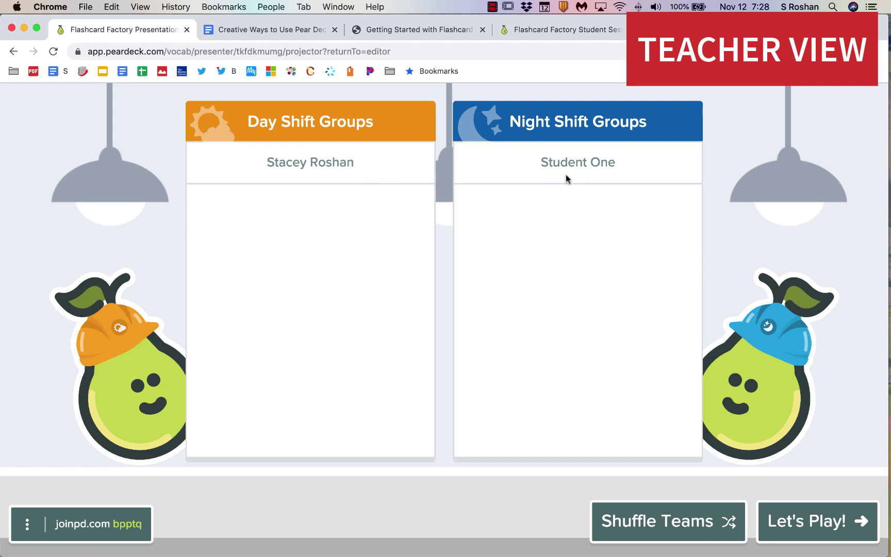
pyautogui.click(551, 30)
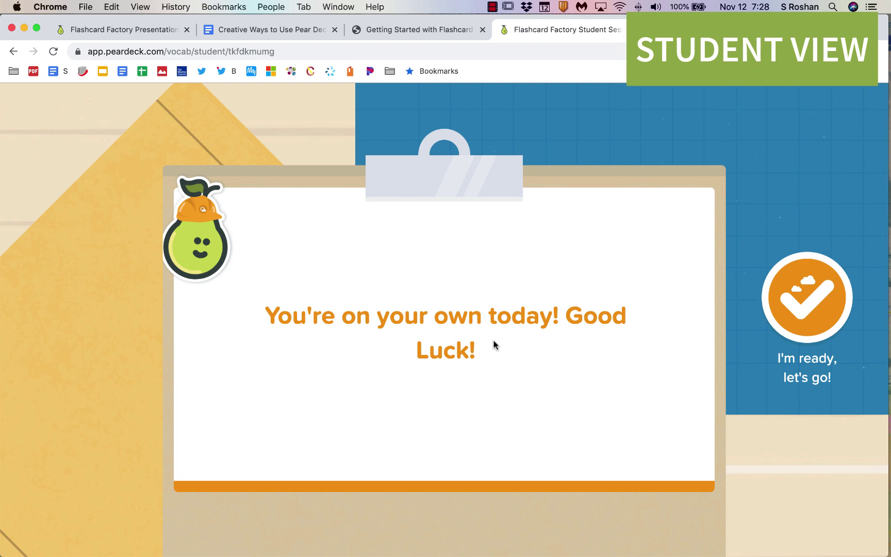
pyautogui.click(815, 309)
# - Place the student session beside the presenter's browser tab and start play with the current teams from the teacher view
pyautogui.moveTo(556, 30); pyautogui.dragTo(261, 37)
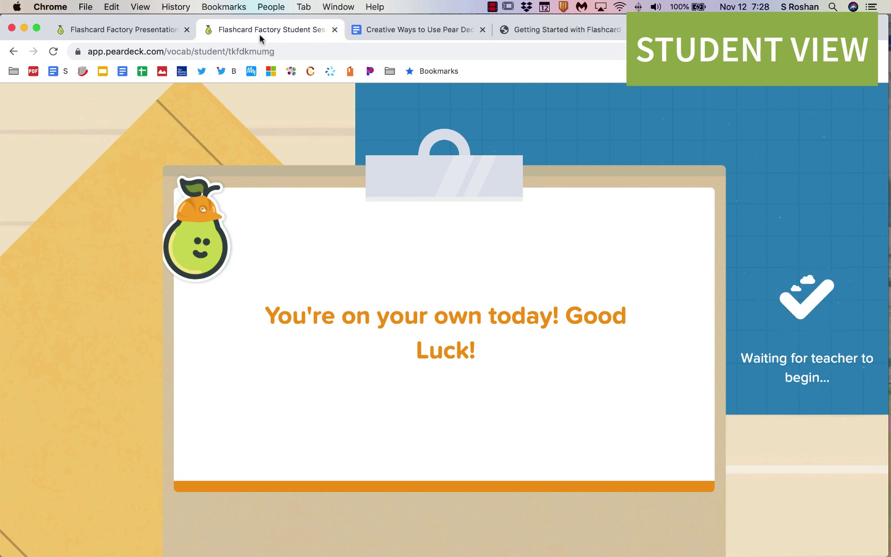
pyautogui.click(141, 30)
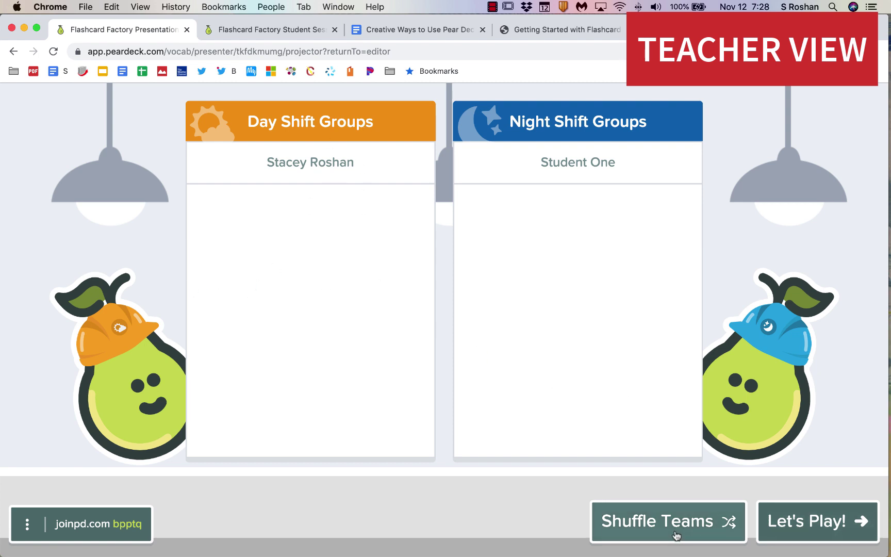
pyautogui.click(815, 522)
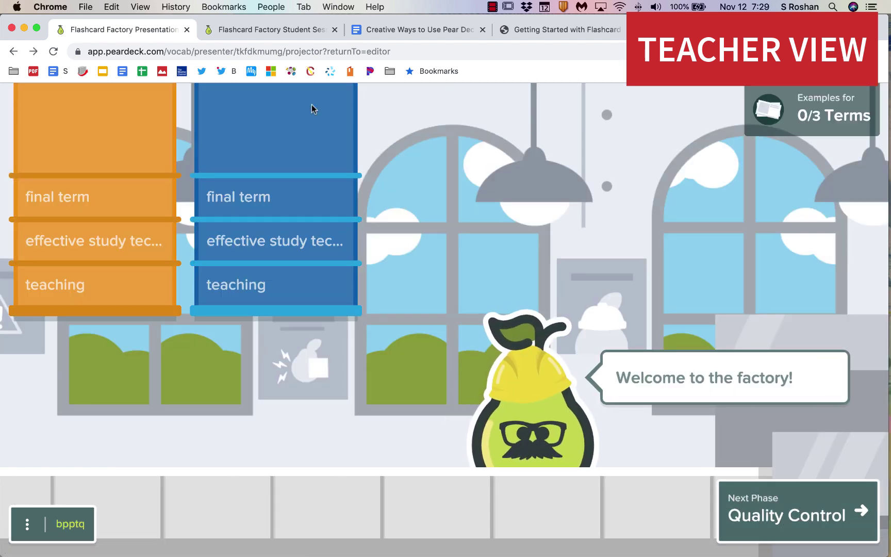
# - In the student view, draw a smiley face with two line eyes and a curved mouth as the example of teaching
pyautogui.click(261, 32)
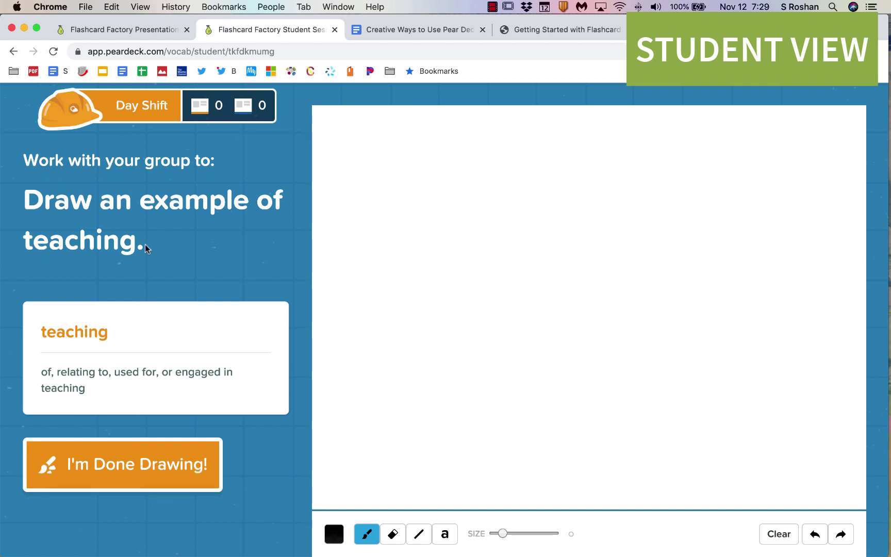
pyautogui.moveTo(493, 230); pyautogui.dragTo(498, 257)
pyautogui.moveTo(528, 230); pyautogui.dragTo(526, 254)
pyautogui.moveTo(472, 261); pyautogui.dragTo(556, 278)
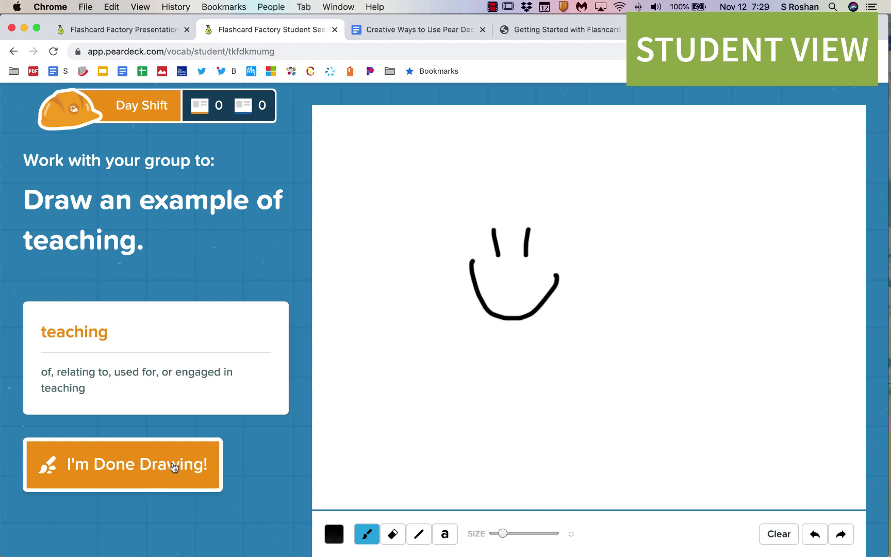
# - Add the text "teaching makes me happy!" just below the smiley face and finish the drawing
pyautogui.click(444, 534)
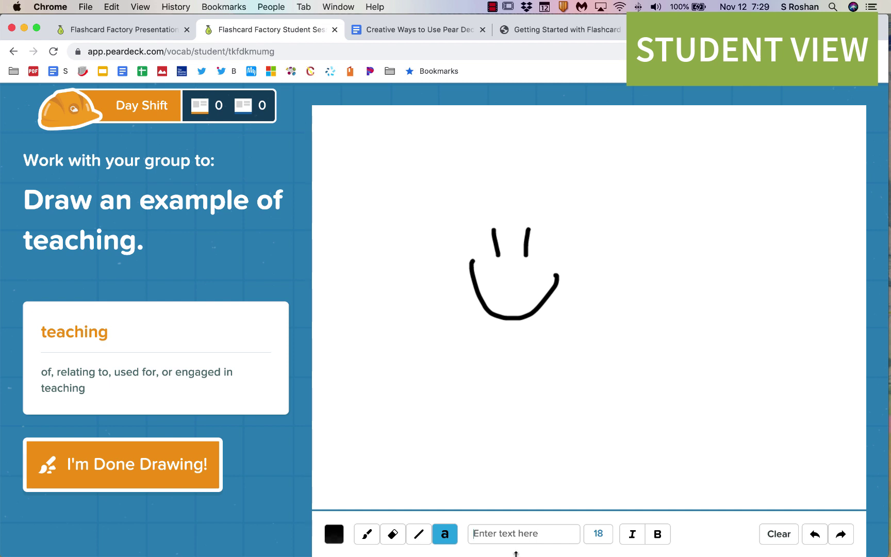
pyautogui.write('teaching makes me happy!')
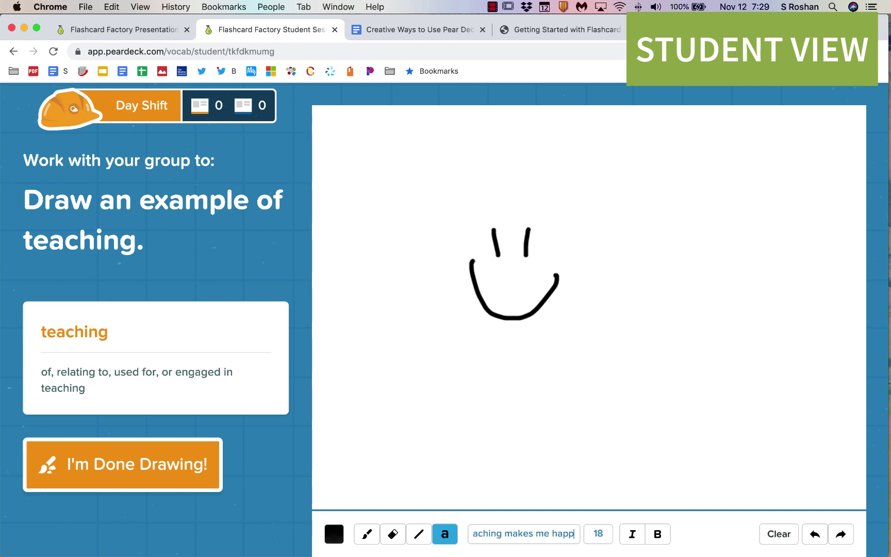
pyautogui.click(522, 345)
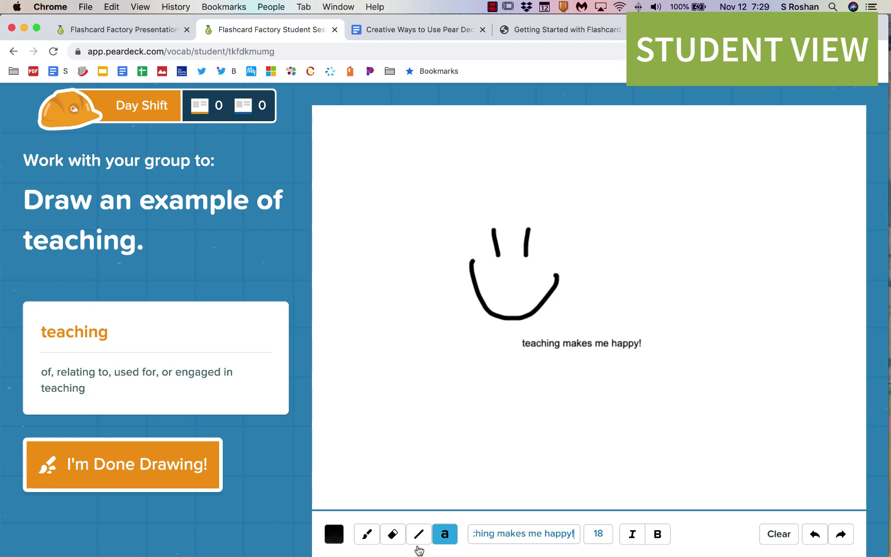
pyautogui.click(189, 465)
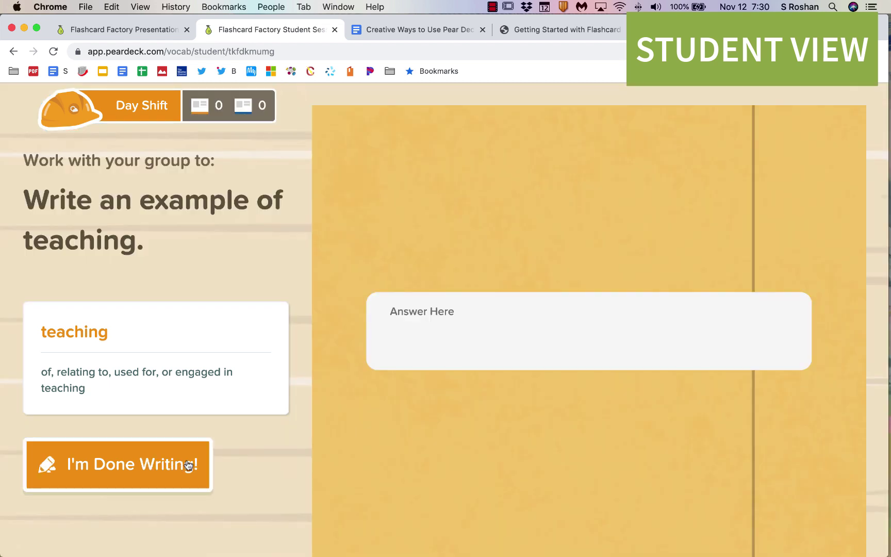
# - Submit "A good teacher is somebody who..." as the written teaching example, ship the card and return to the teacher view
pyautogui.click(404, 339)
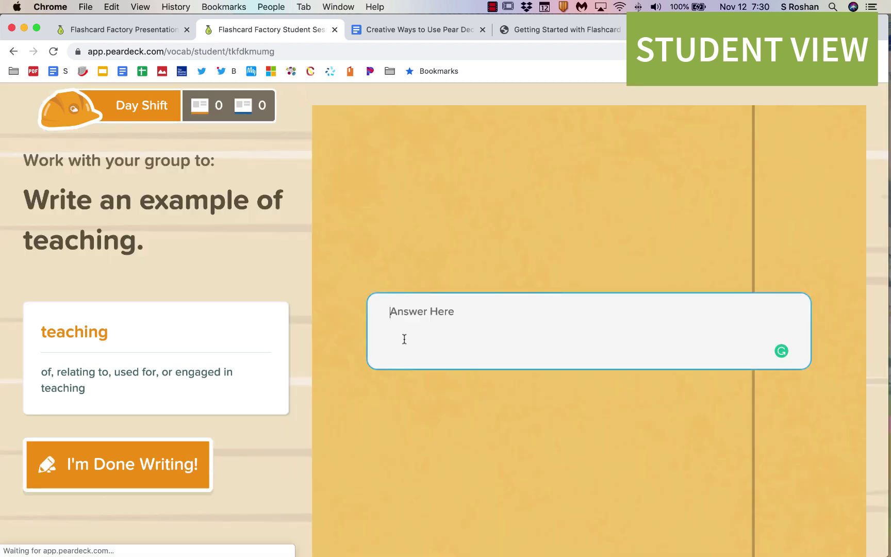
pyautogui.write('A good teacher is somebody who...')
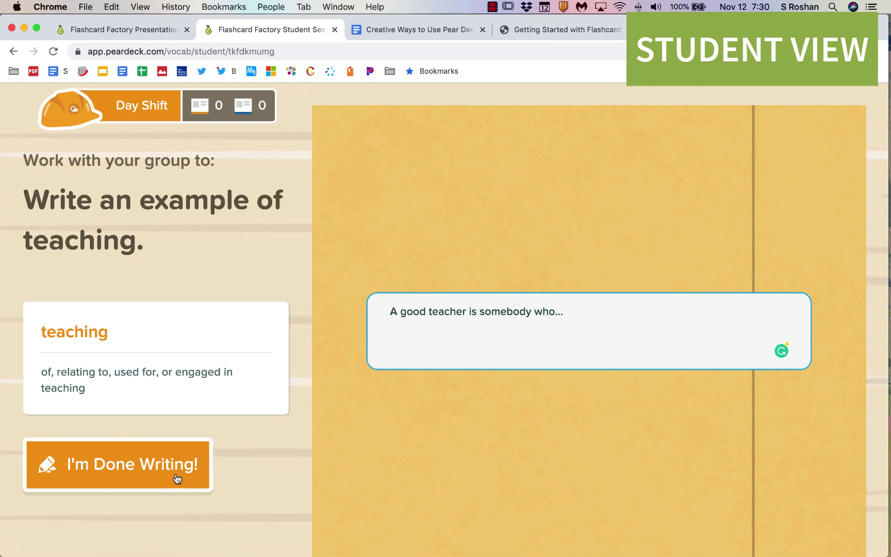
pyautogui.click(177, 479)
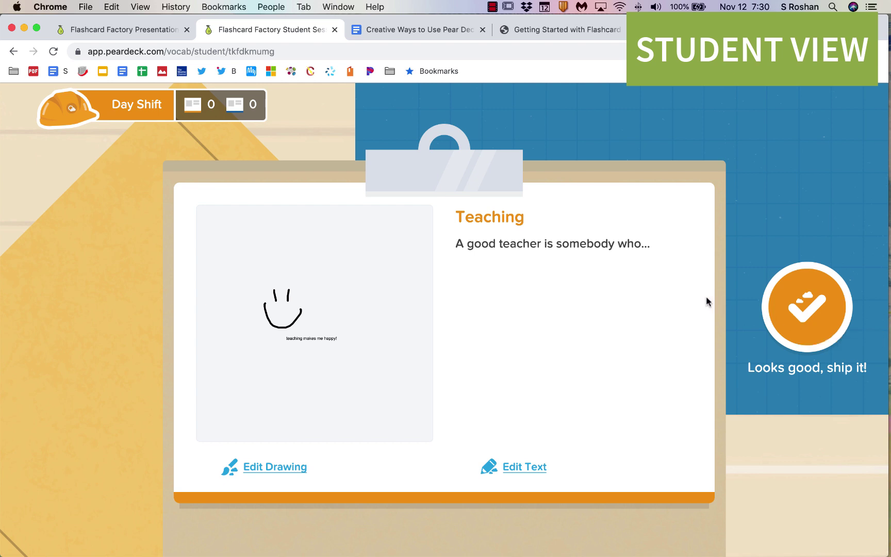
pyautogui.click(810, 320)
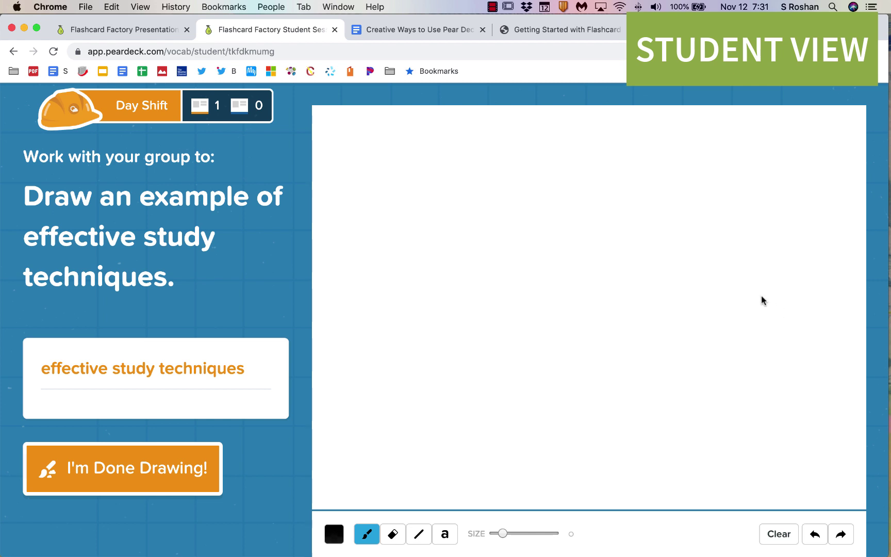
pyautogui.click(144, 34)
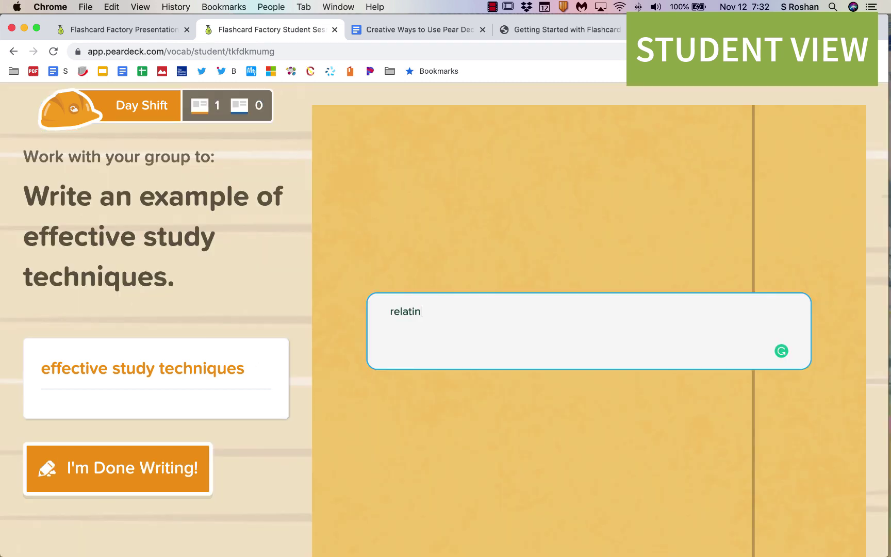
# - In the student view, submit "relating the new information to prior knowledge" as the written example of effective study techniques
pyautogui.write('g the new information to pri')
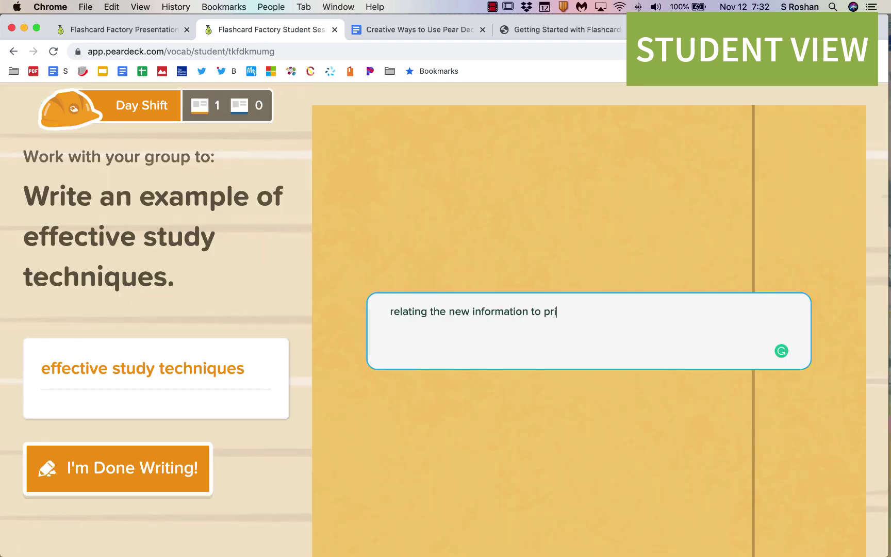
pyautogui.write('or knowledge')
pyautogui.press('Return')
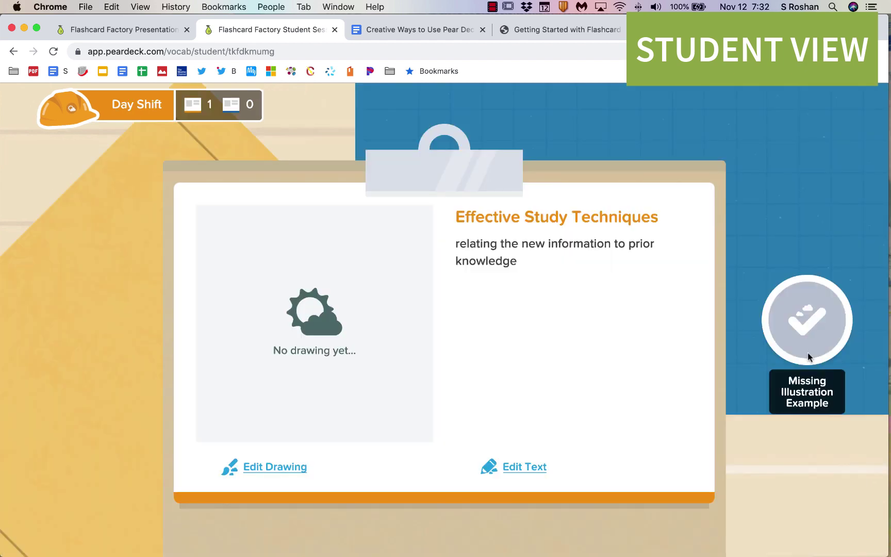
# - Draw a horizontal double-headed arrow for the effective study techniques card and ship the card
pyautogui.click(288, 467)
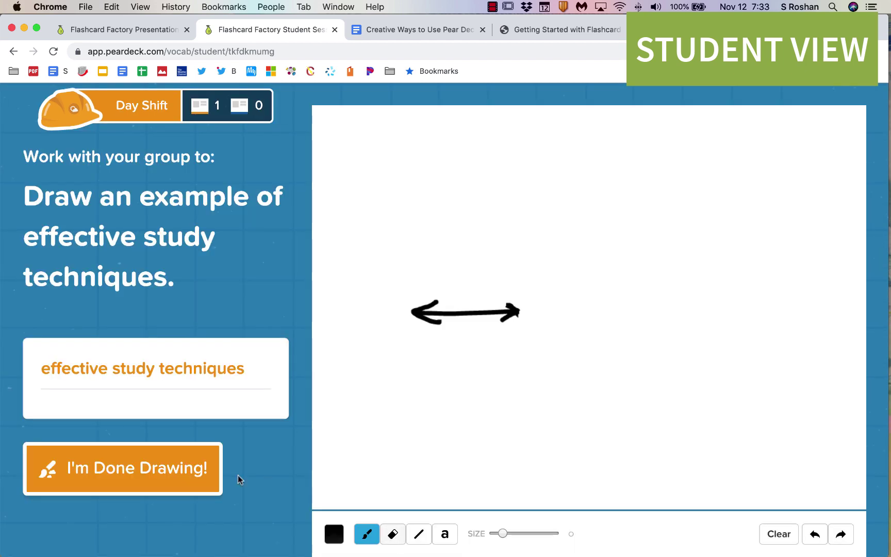
pyautogui.click(149, 479)
pyautogui.click(146, 473)
pyautogui.click(813, 293)
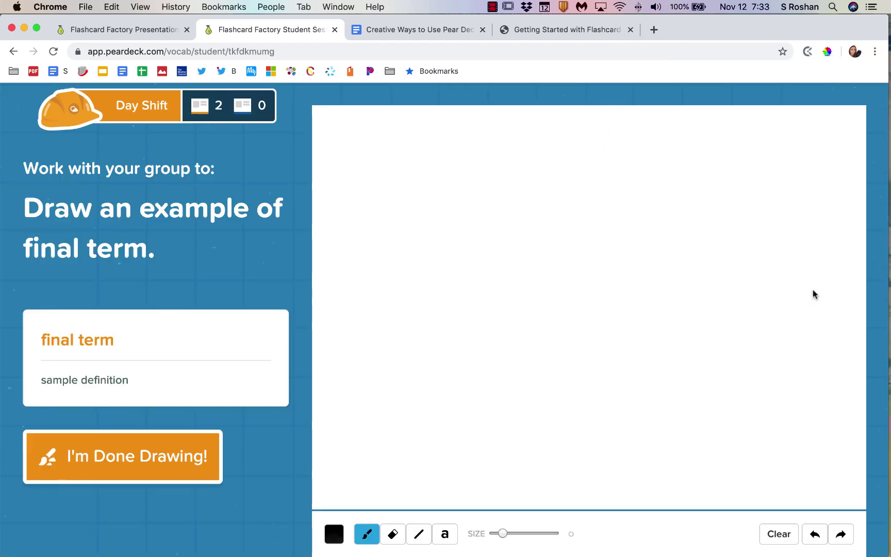
# - In the teacher view, advance the game to the Quality Control phase
pyautogui.click(124, 29)
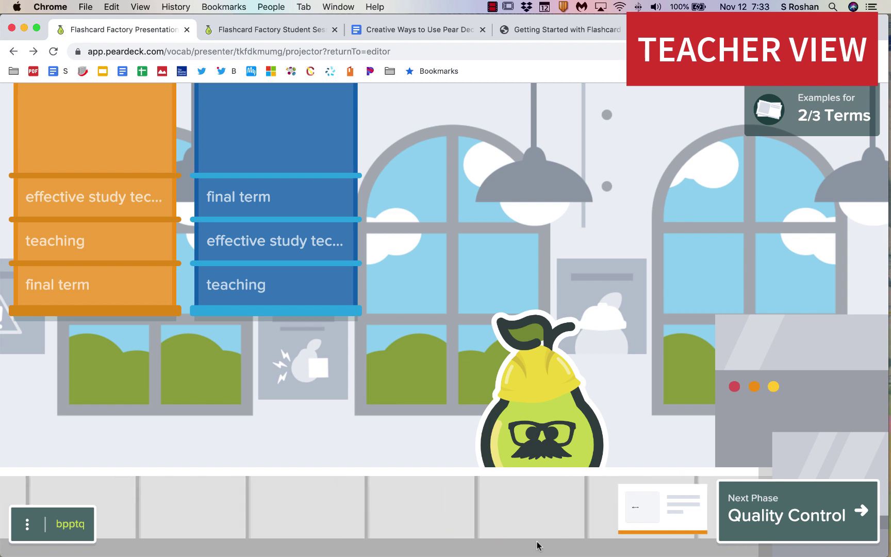
pyautogui.click(775, 517)
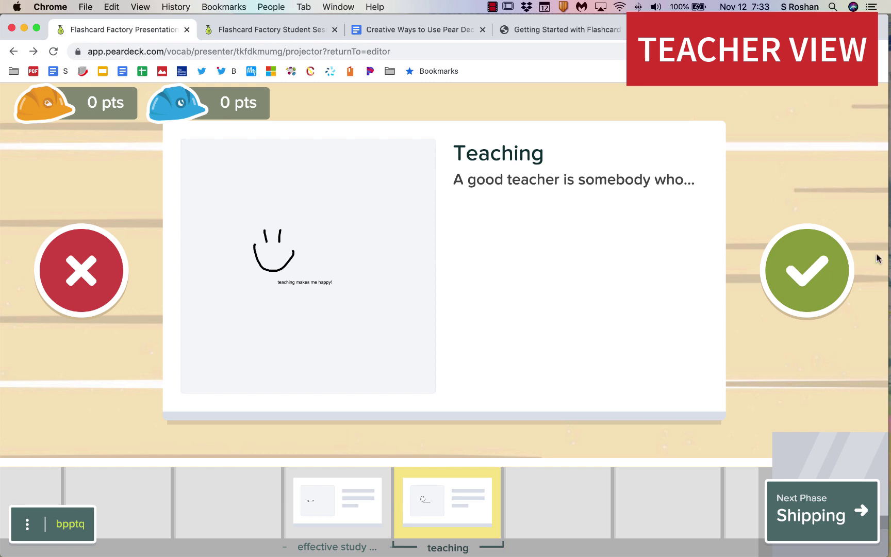
# - Approve the Teaching card and reject the Effective Study Techniques card in Quality Control
pyautogui.click(827, 277)
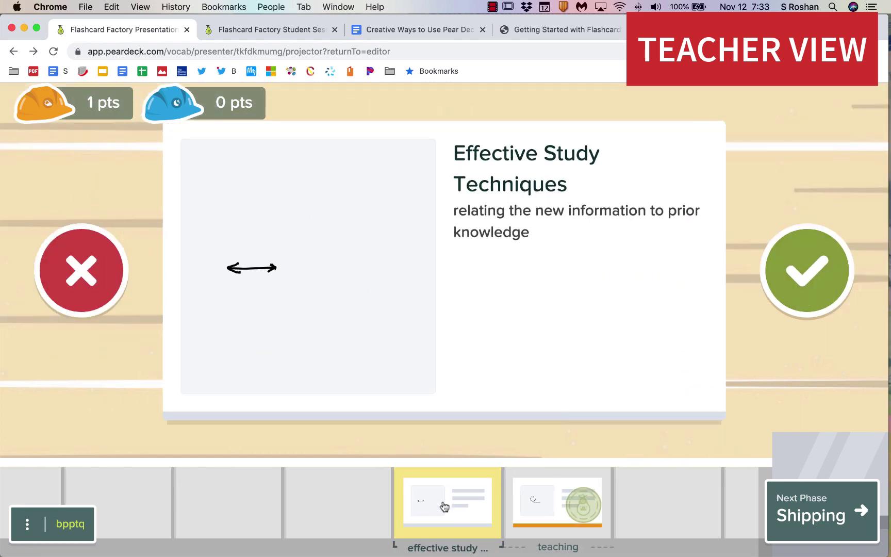
pyautogui.click(564, 502)
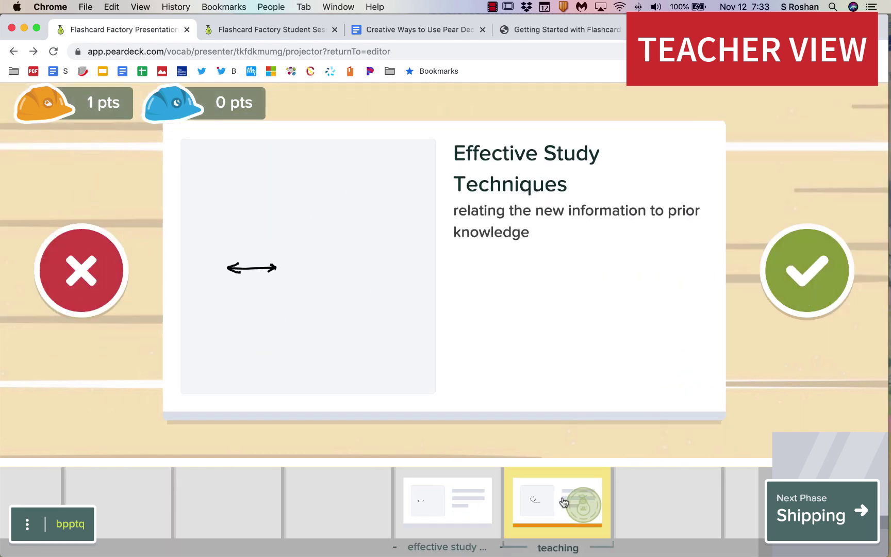
pyautogui.click(370, 491)
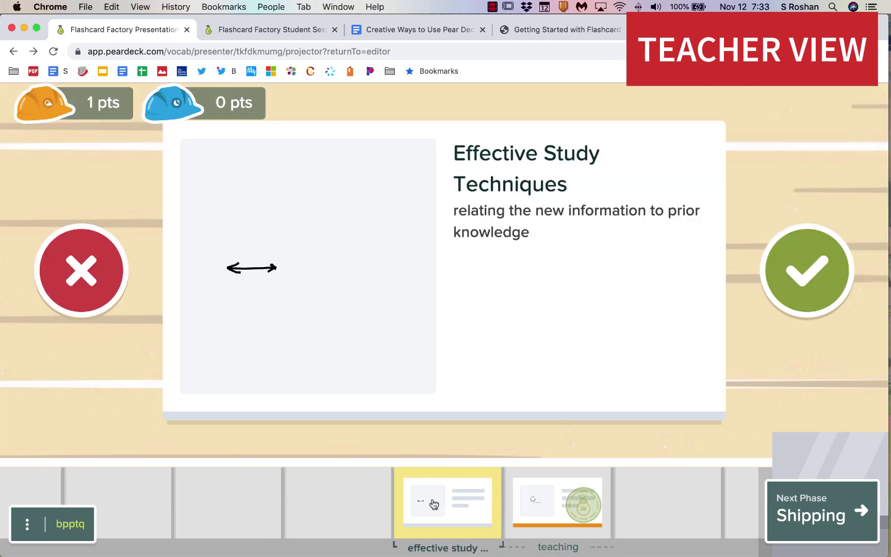
pyautogui.click(73, 242)
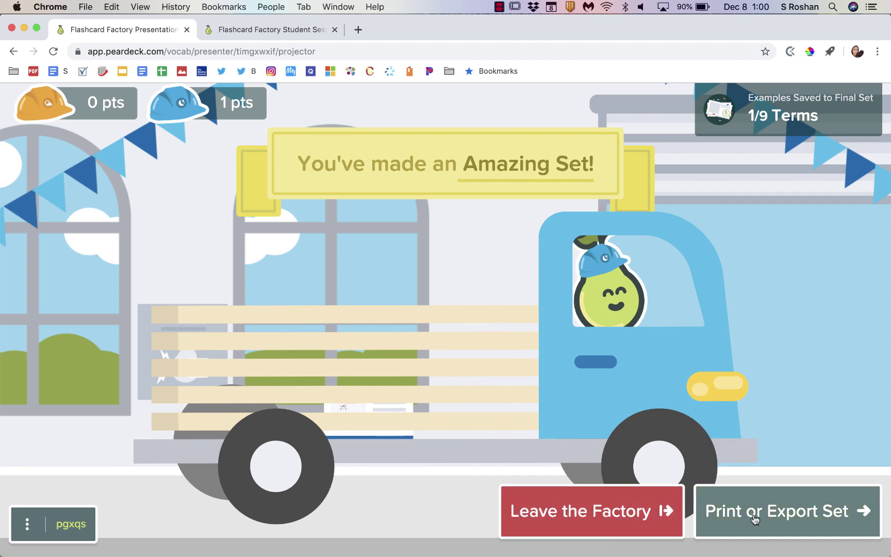
# - Generate the printable version of the final flashcard set and dismiss its print dialog
pyautogui.click(755, 519)
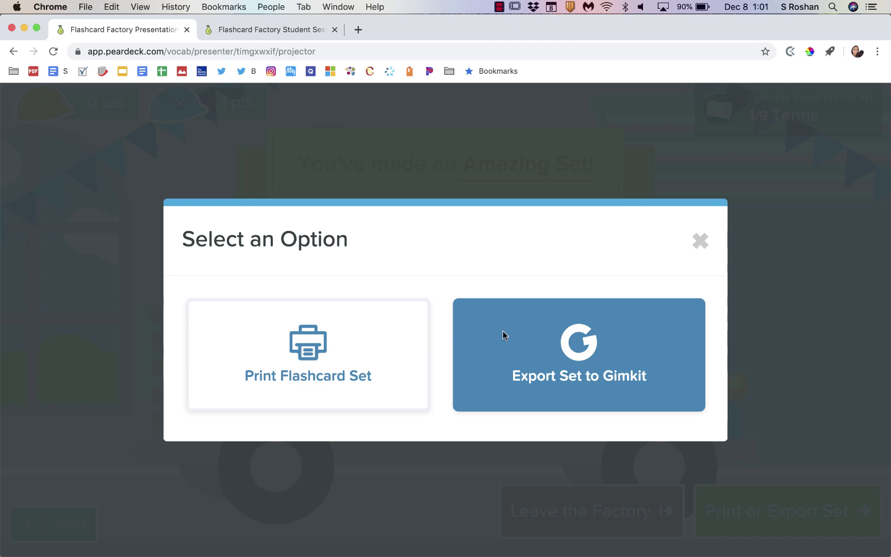
pyautogui.click(313, 350)
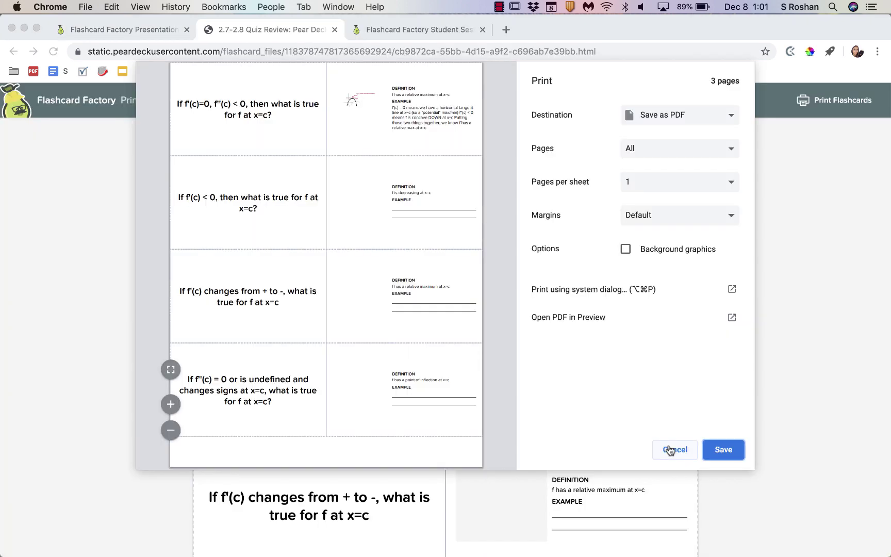
pyautogui.click(670, 450)
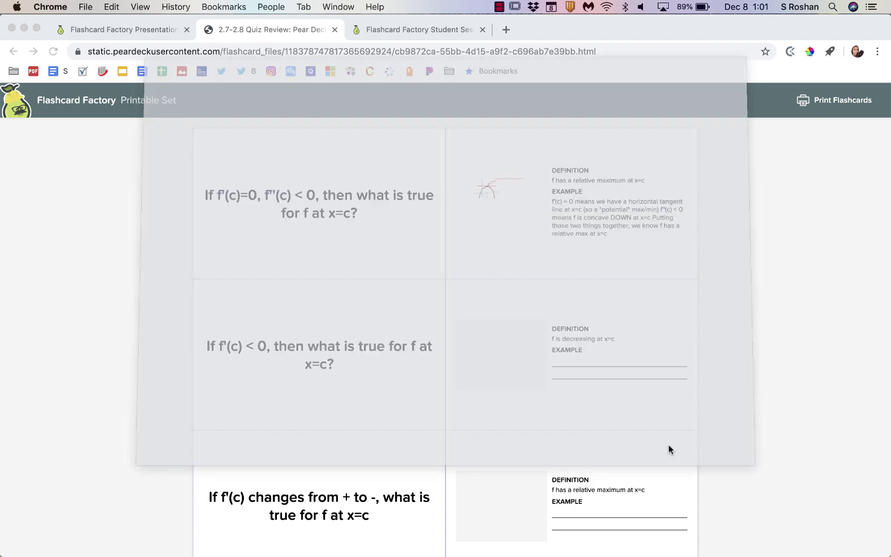
# - Review the printable flashcards, preview their printout once more and cancel printing
pyautogui.scroll(-1, 654, 358)
pyautogui.scroll(-1, 654, 363)
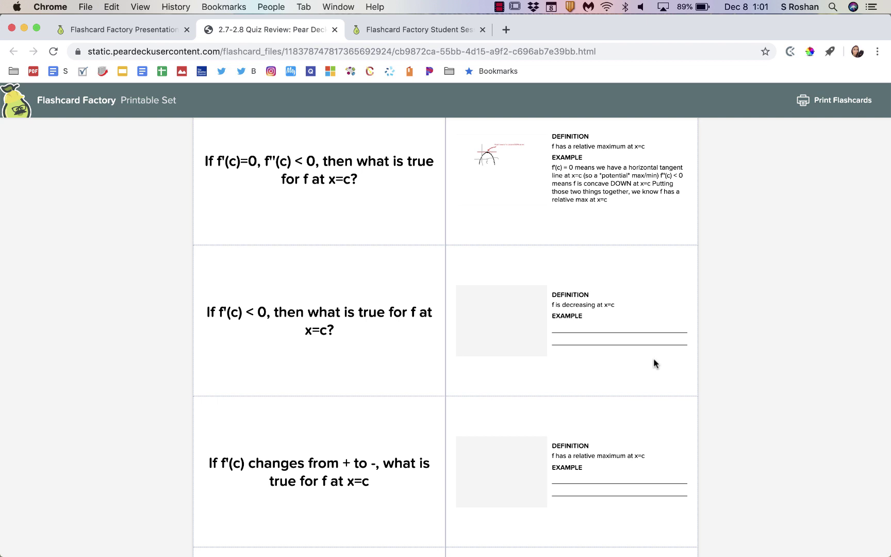
pyautogui.scroll(-1, 654, 363)
pyautogui.scroll(3, 653, 363)
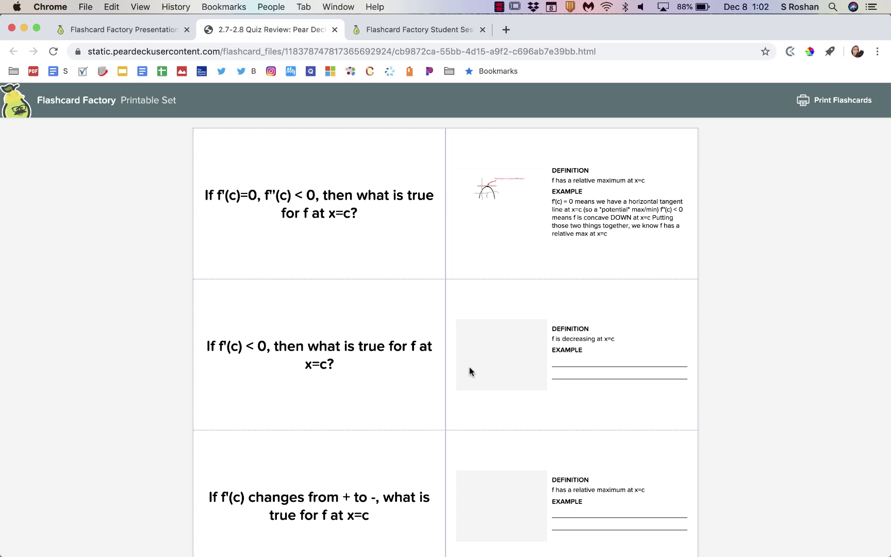
pyautogui.click(828, 101)
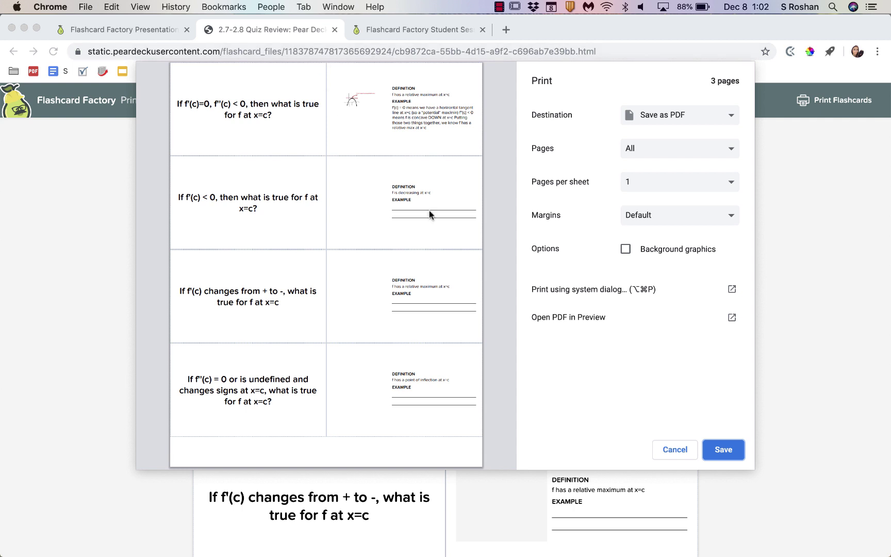
pyautogui.click(679, 456)
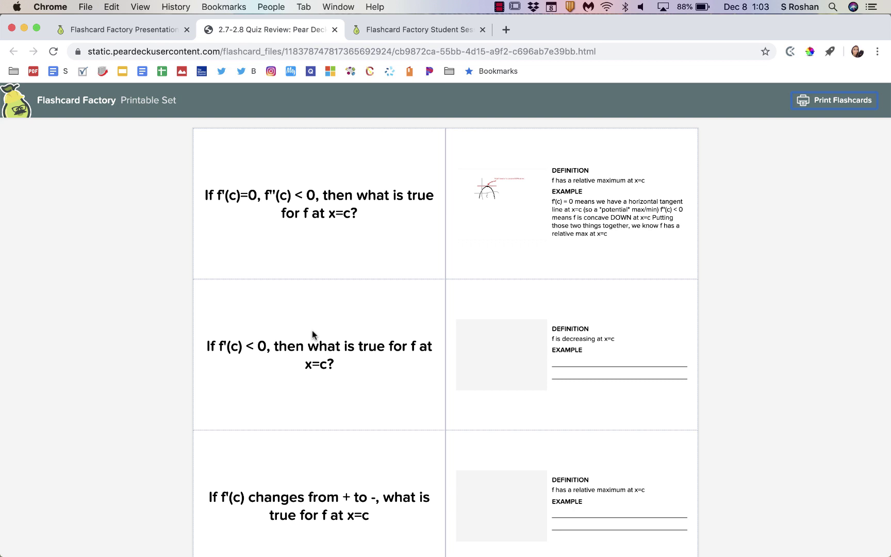
# - Return to the Flashcard Factory presentation, export the set to Gimkit and open the published set
pyautogui.click(152, 32)
pyautogui.click(807, 513)
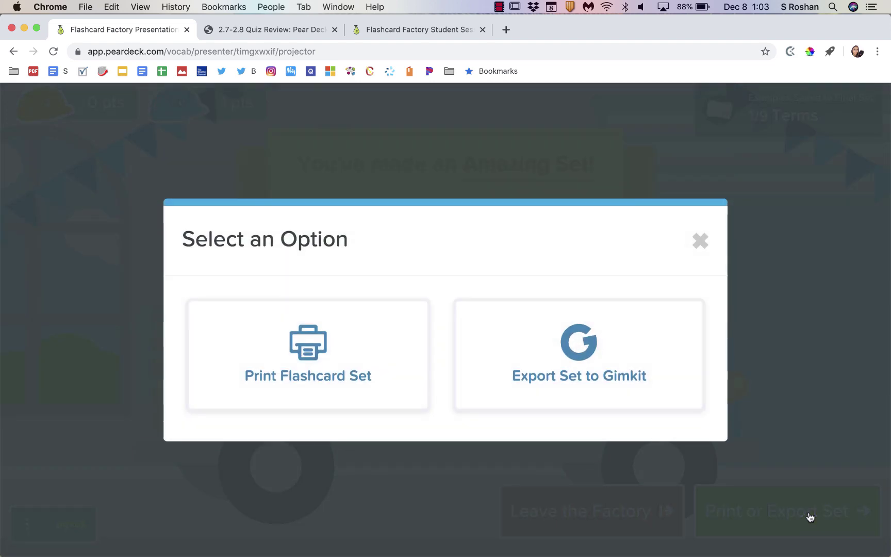
pyautogui.click(632, 373)
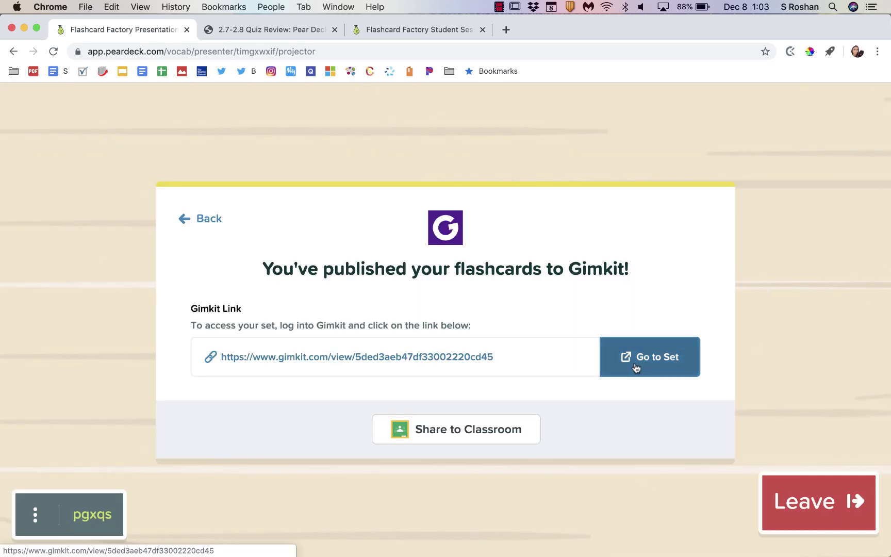
pyautogui.click(635, 367)
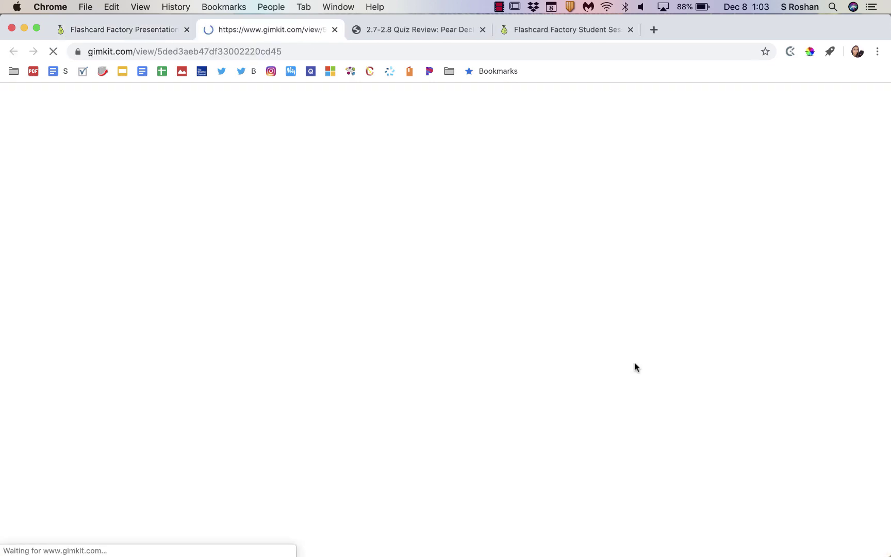
# - Look through the exported Gimkit questions and compare the relative-maximum question with its printable flashcard
pyautogui.scroll(-5, 434, 318)
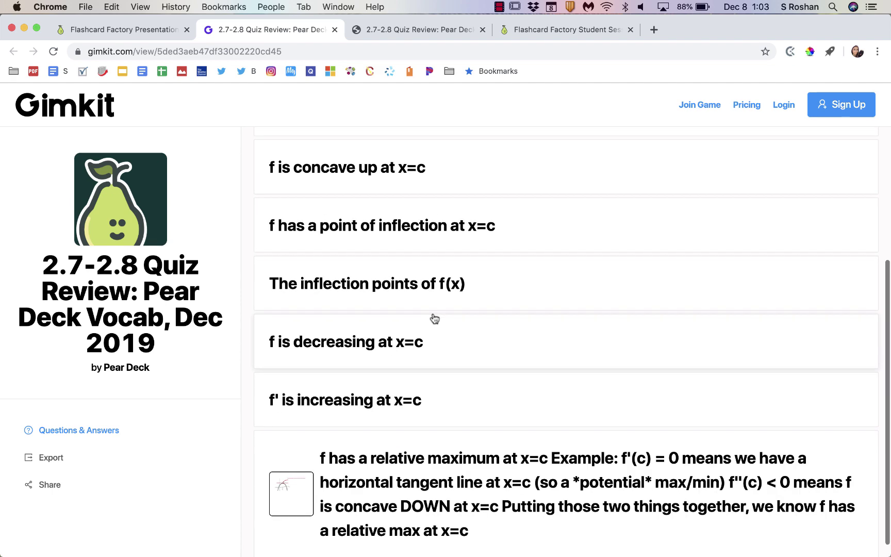
pyautogui.scroll(4, 434, 318)
pyautogui.scroll(-4, 440, 413)
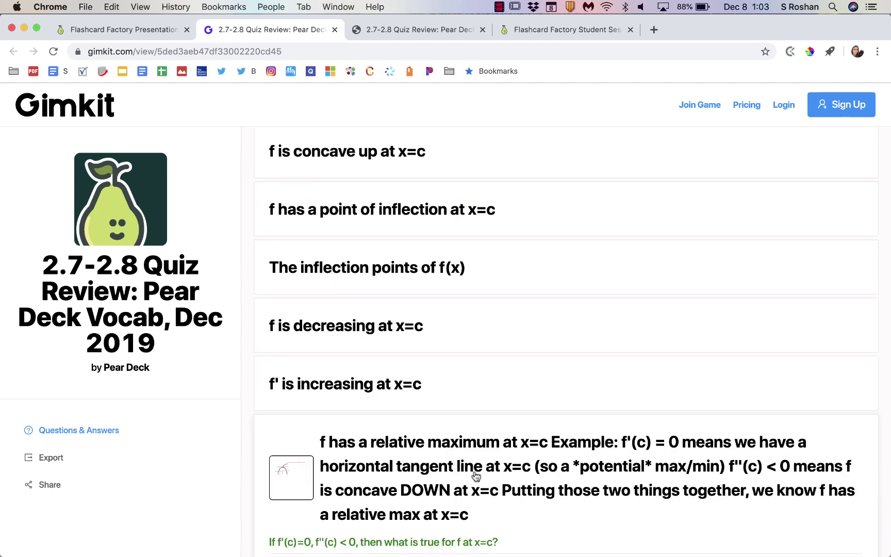
pyautogui.scroll(-3, 474, 475)
pyautogui.click(358, 30)
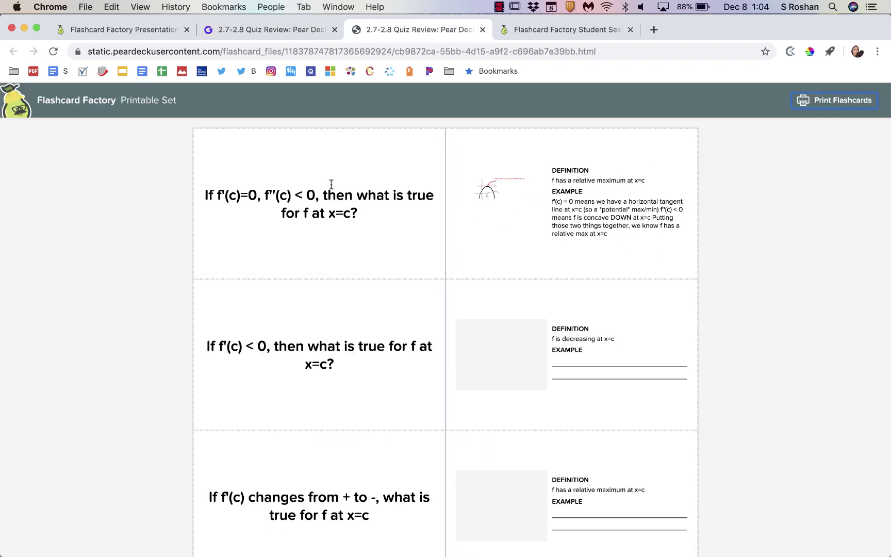
pyautogui.click(272, 30)
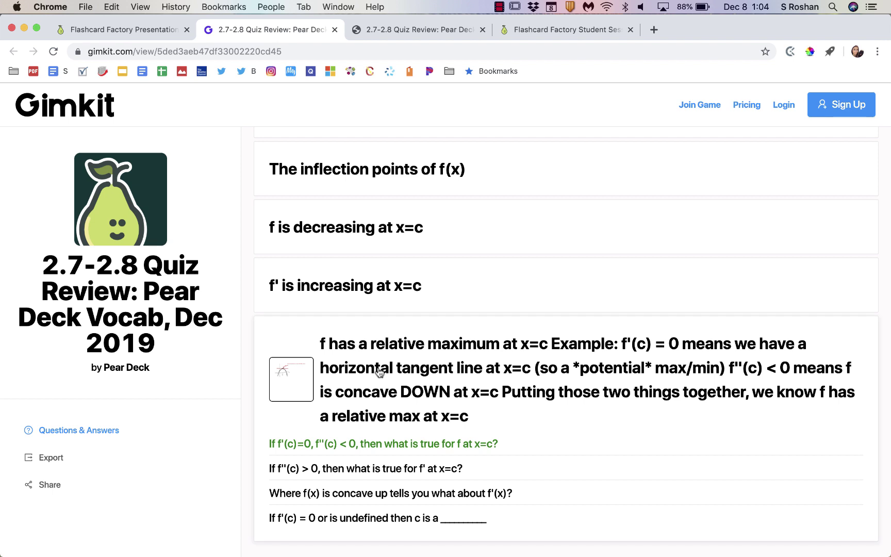
pyautogui.scroll(6, 345, 450)
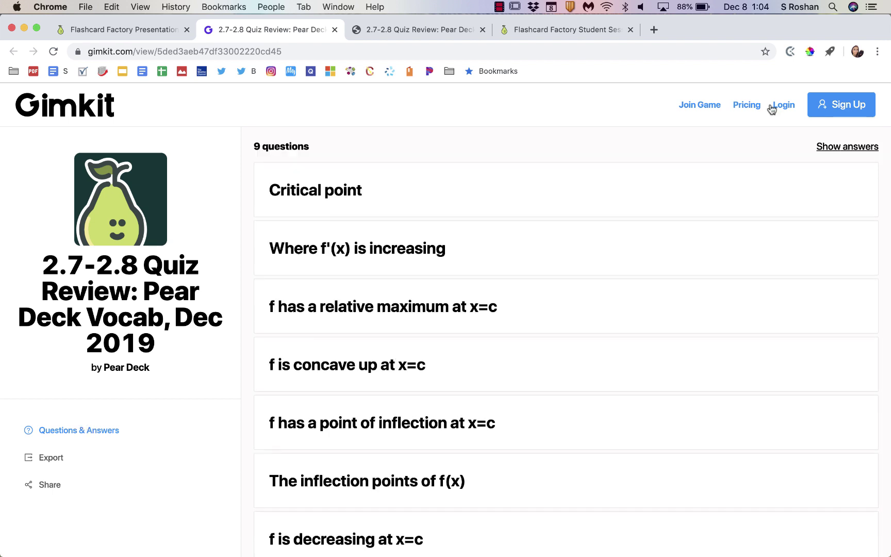
# - Log in to Gimkit and open the hosting setup for the 2.7-2.8 Quiz Review kit
pyautogui.click(783, 105)
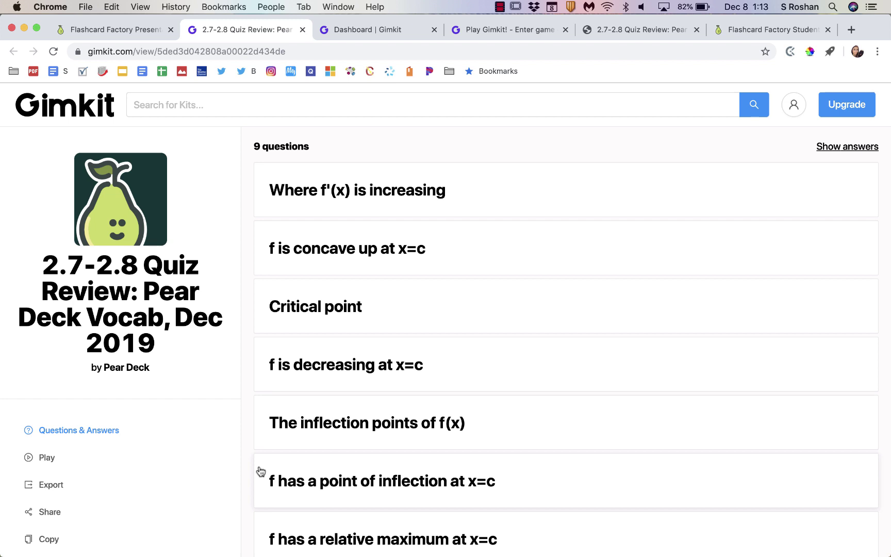
pyautogui.click(46, 462)
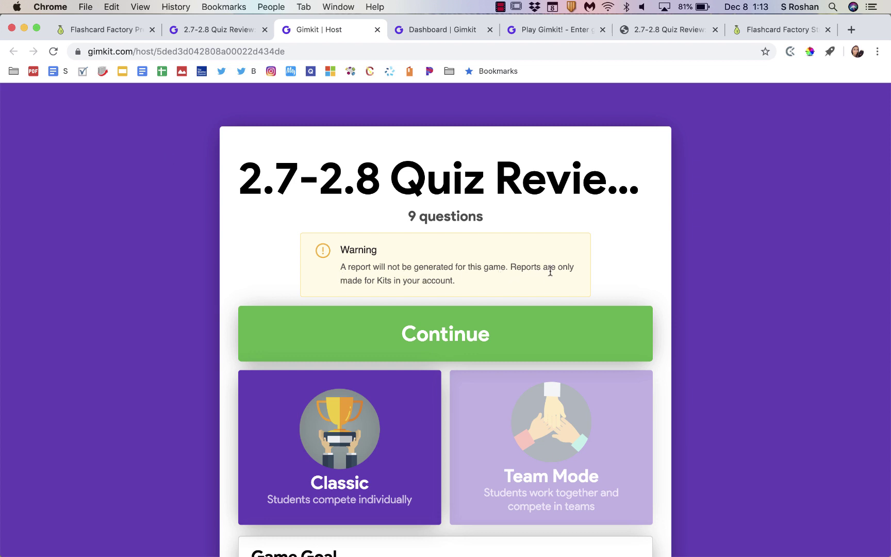
pyautogui.click(222, 31)
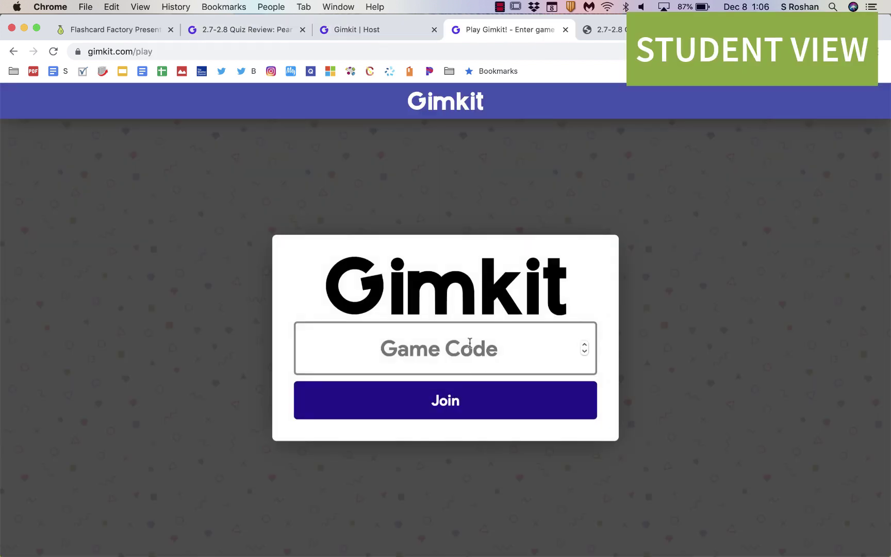
# - Join the Gimkit game as a student with game code 85700 and the student's first name
pyautogui.write('85700')
pyautogui.press('Return')
pyautogui.write('Stacey')
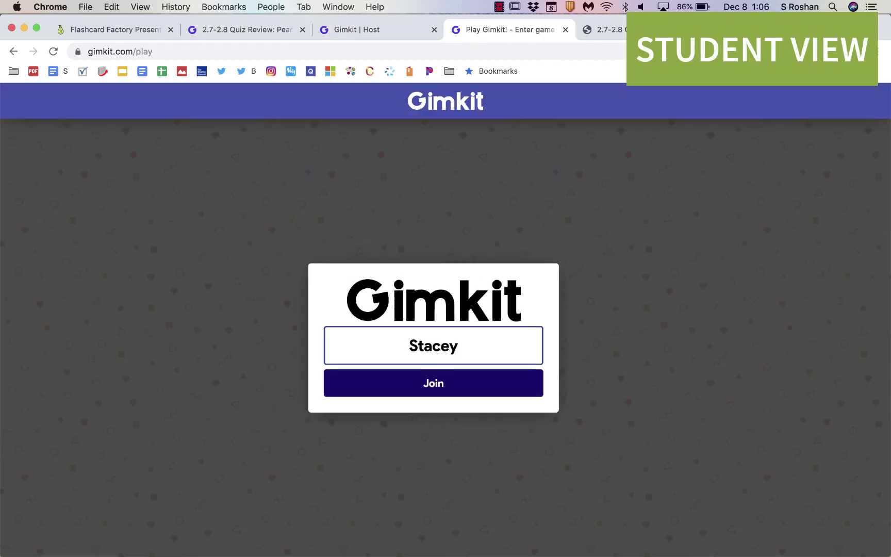
pyautogui.press('Return')
# - Start the game from the teacher view, answer one question in the student view and continue playing
pyautogui.hotkey('ctrl', 'shift', 'Tab')
pyautogui.click(829, 240)
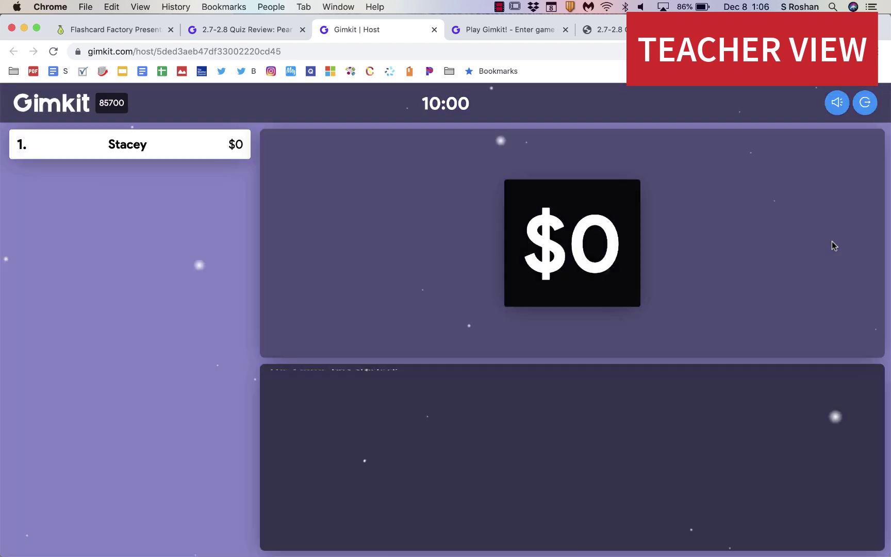
pyautogui.hotkey('ctrl', 'Tab')
pyautogui.click(324, 358)
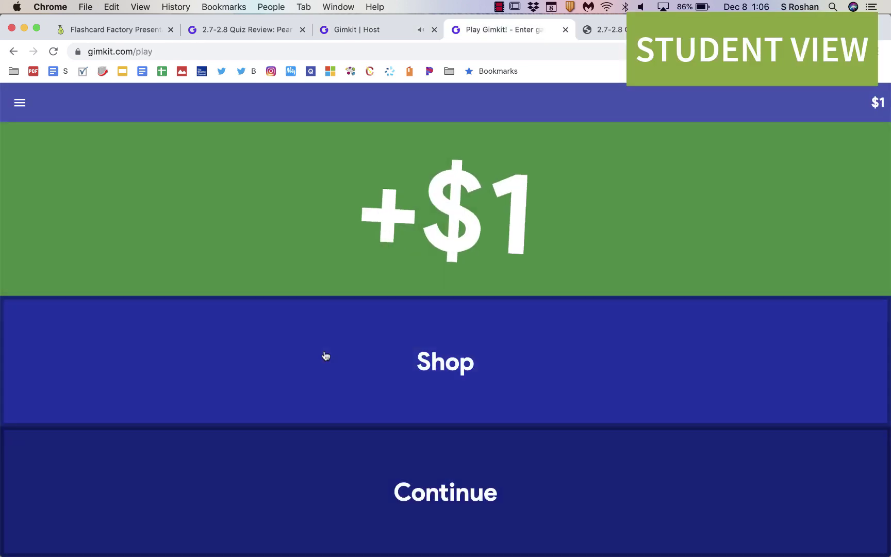
pyautogui.click(456, 492)
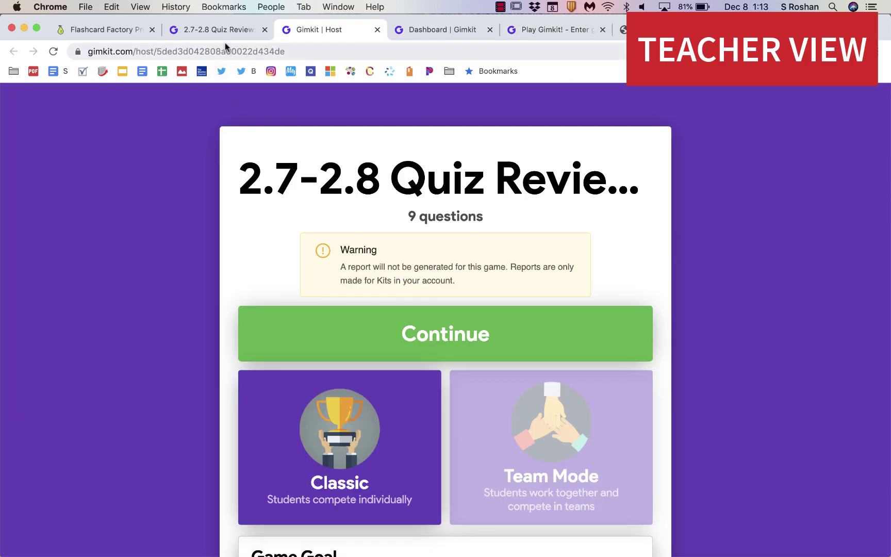
# - Copy the 2.7-2.8 Quiz Review kit into the teacher's own Gimkit account and open the copy for editing
pyautogui.click(222, 29)
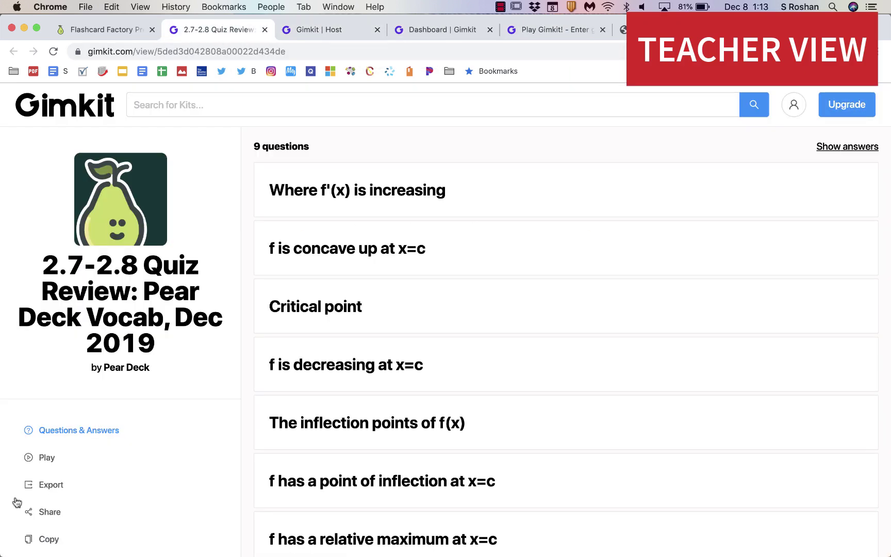
pyautogui.click(42, 540)
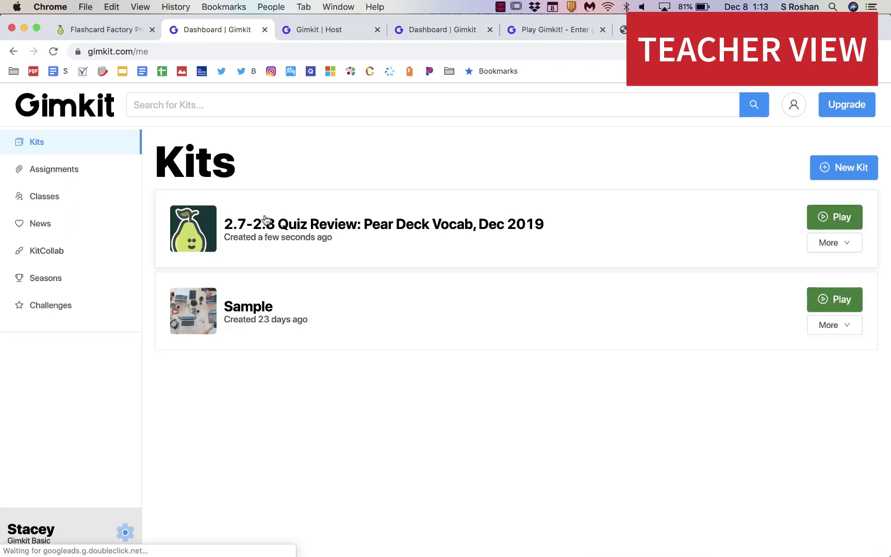
pyautogui.click(851, 246)
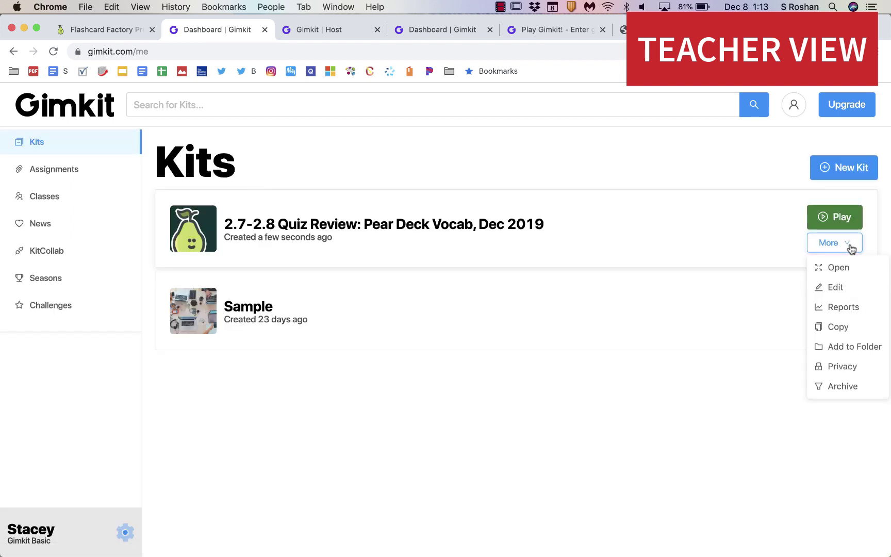
pyautogui.click(838, 290)
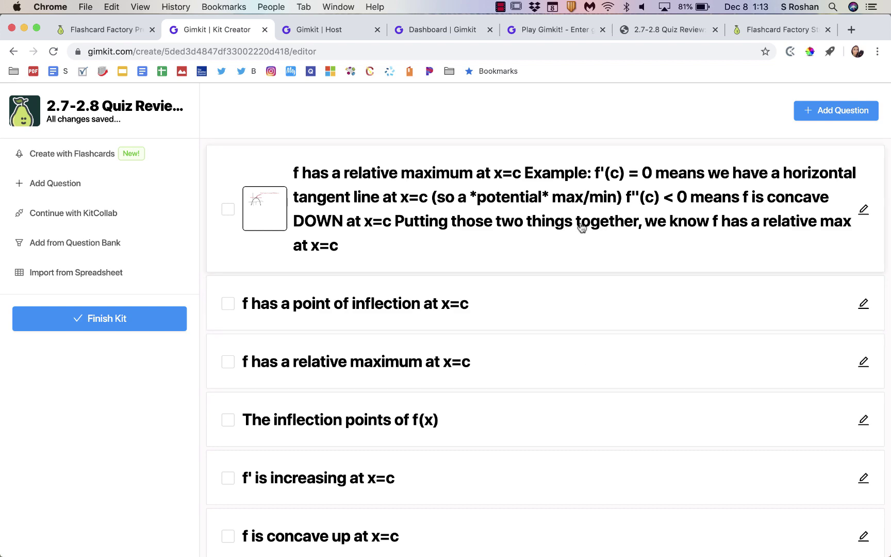
# - Try the first relative-maximum question as Text Input, switch it back to Multiple Choice and close it without saving
pyautogui.click(863, 209)
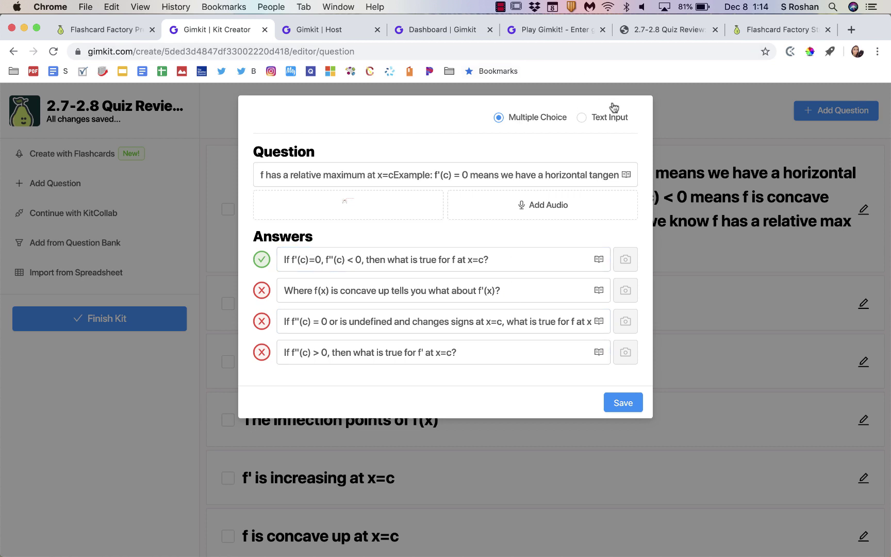
pyautogui.click(613, 120)
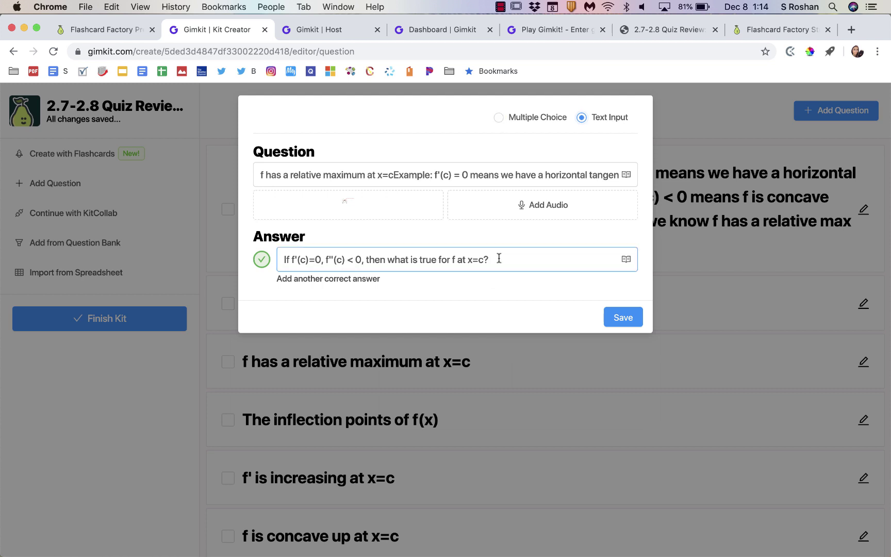
pyautogui.click(525, 120)
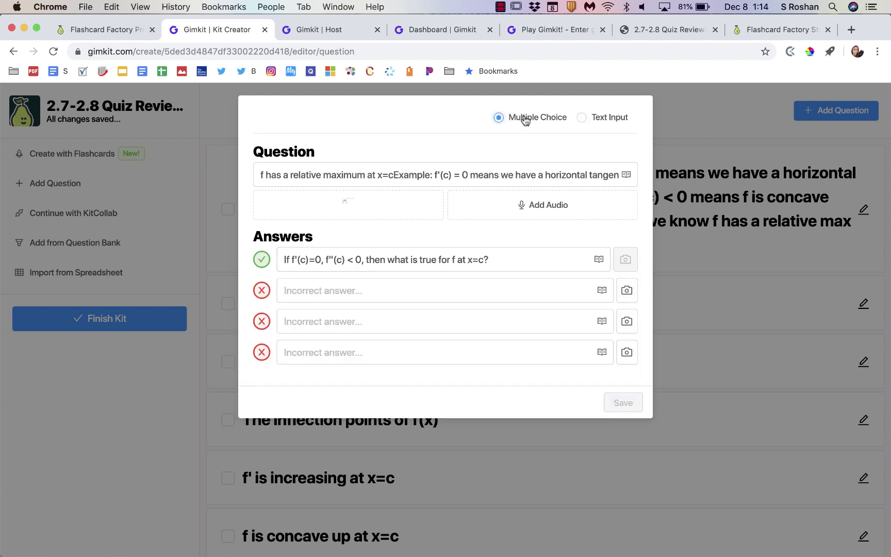
pyautogui.click(664, 184)
# - Finish editing the copied kit and open its question list from the Kits dashboard
pyautogui.click(112, 328)
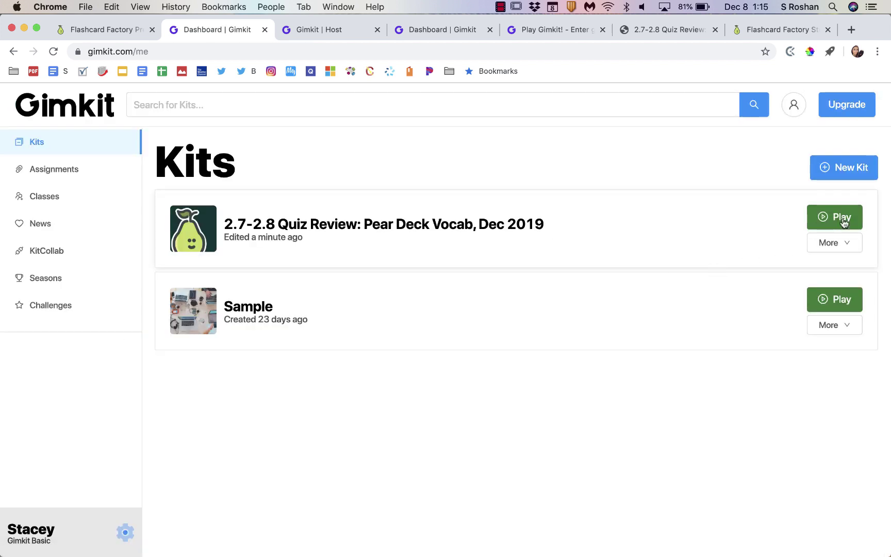
pyautogui.click(469, 227)
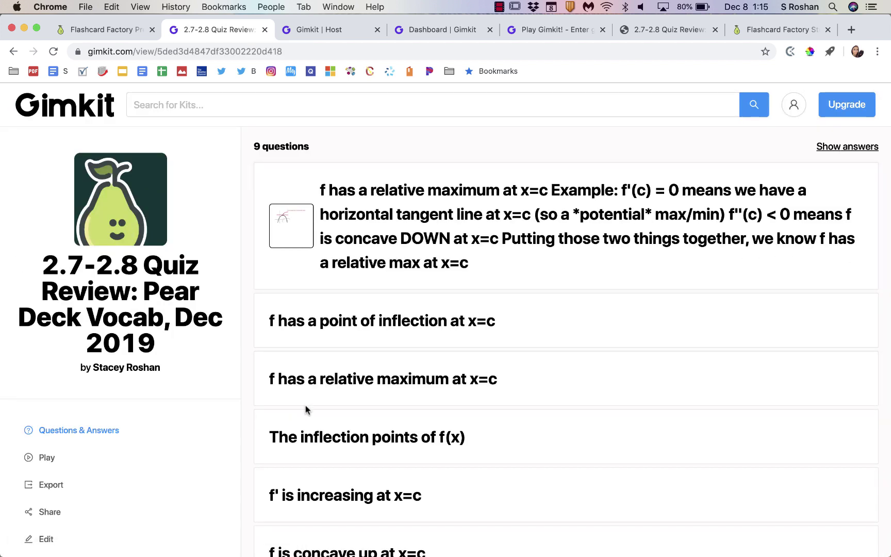
# - Open the kit's export text, flip its questions and answers, and copy the flipped text
pyautogui.scroll(-3, 56, 508)
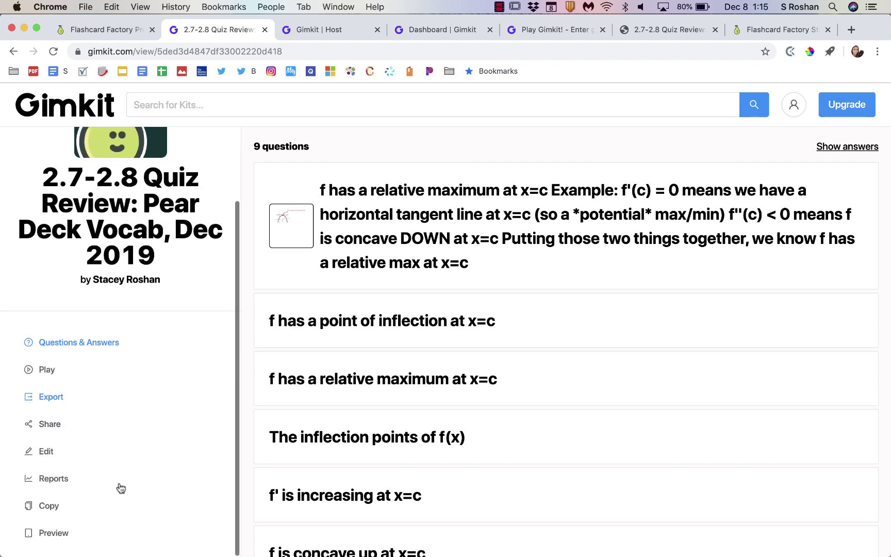
pyautogui.click(51, 397)
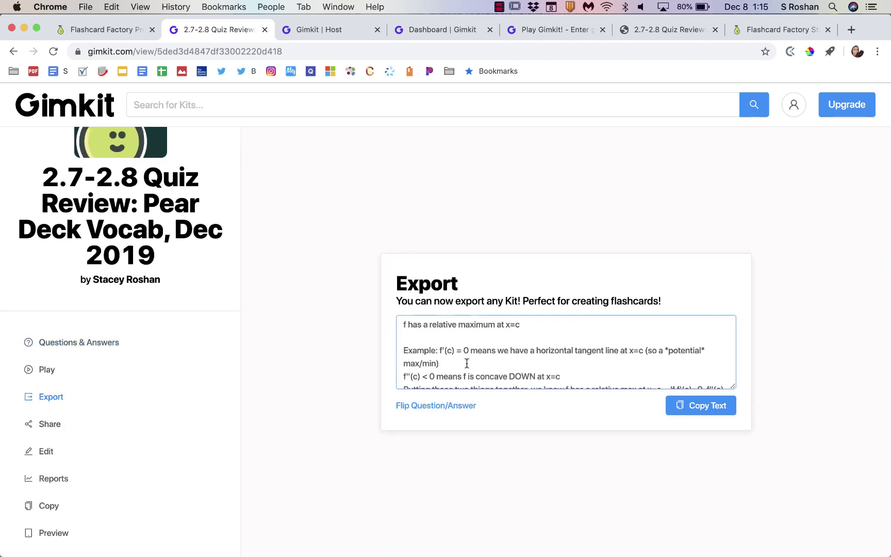
pyautogui.click(453, 408)
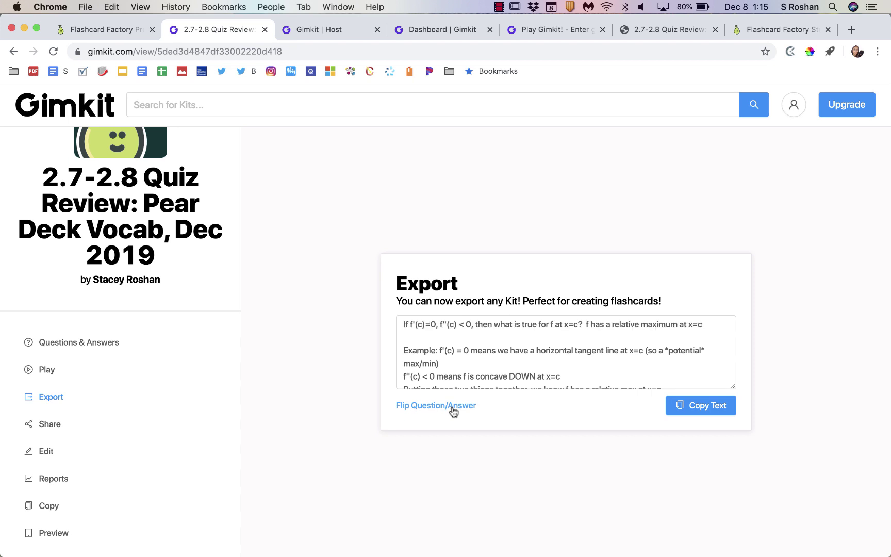
pyautogui.click(713, 412)
# - Return to the Kits dashboard and create a new kit named "2.7-2.8 Flipped", keeping English and Technology/Instructional Coach
pyautogui.press('super+bracketleft')
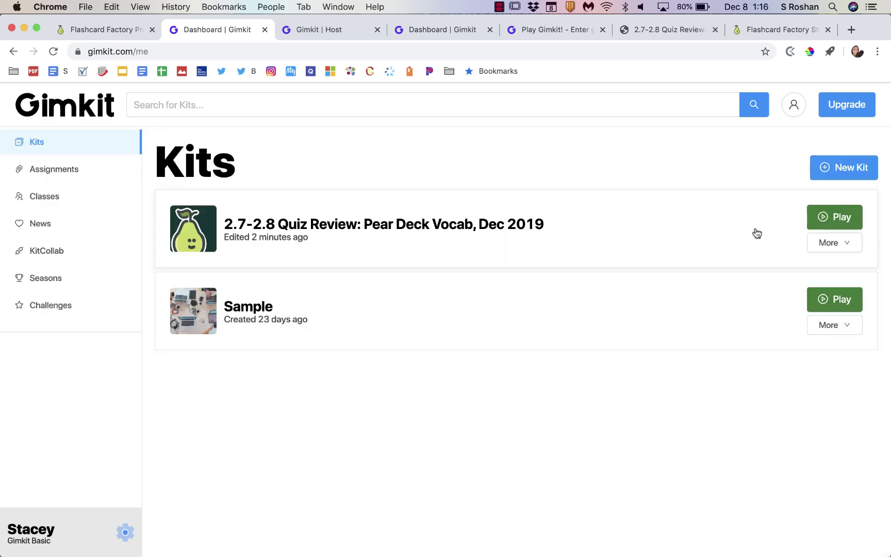
pyautogui.click(841, 167)
pyautogui.write('2.7-2.8 Flipped')
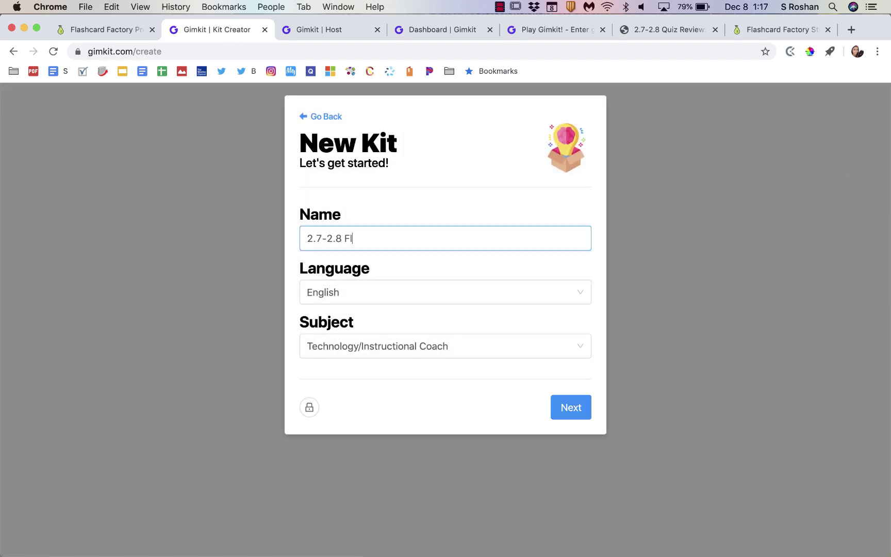
pyautogui.click(571, 407)
# - Import the copied flipped text into the 2.7-2.8 Flipped kit as a flashcard set and create its questions
pyautogui.click(119, 157)
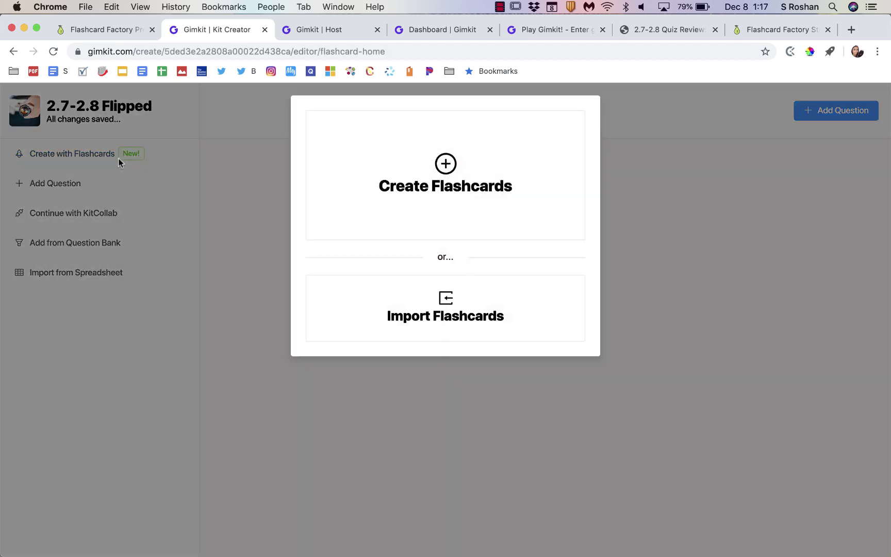
pyautogui.click(446, 304)
pyautogui.click(372, 171)
pyautogui.press('super+v')
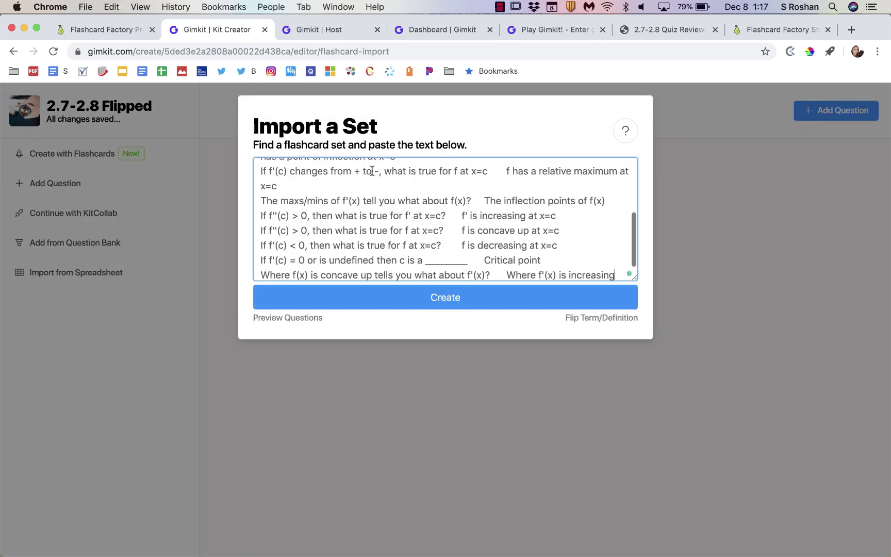
pyautogui.click(480, 296)
# - Compare the answer choices of the "f'(c) < 0" question in the flipped kit with its counterpart in the original kit
pyautogui.click(350, 279)
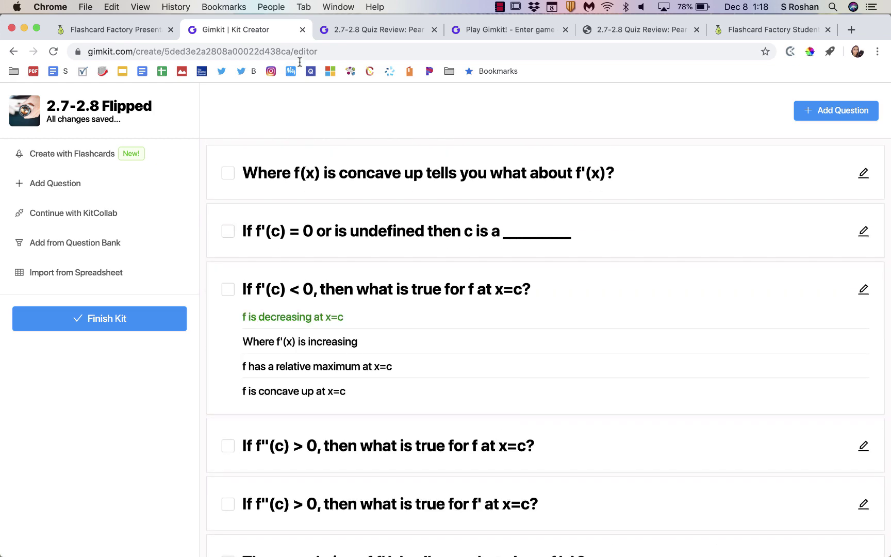
pyautogui.click(359, 30)
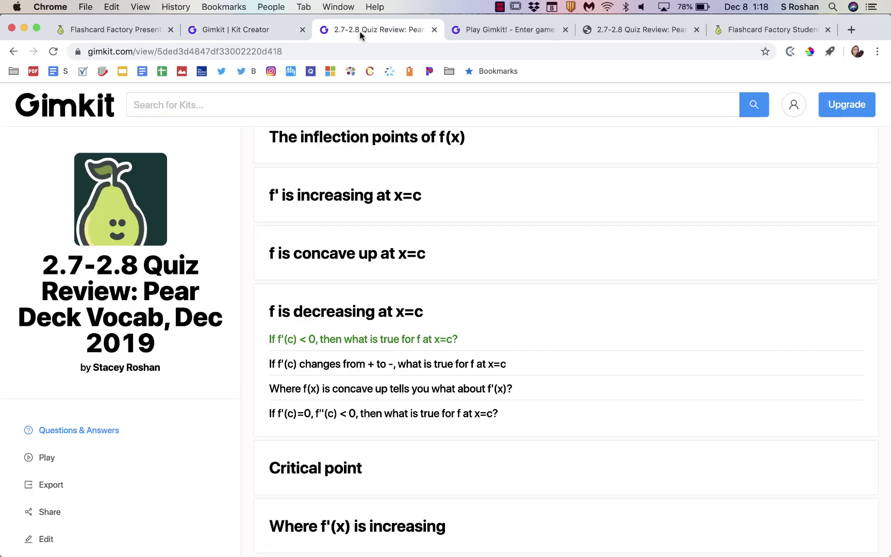
pyautogui.click(259, 30)
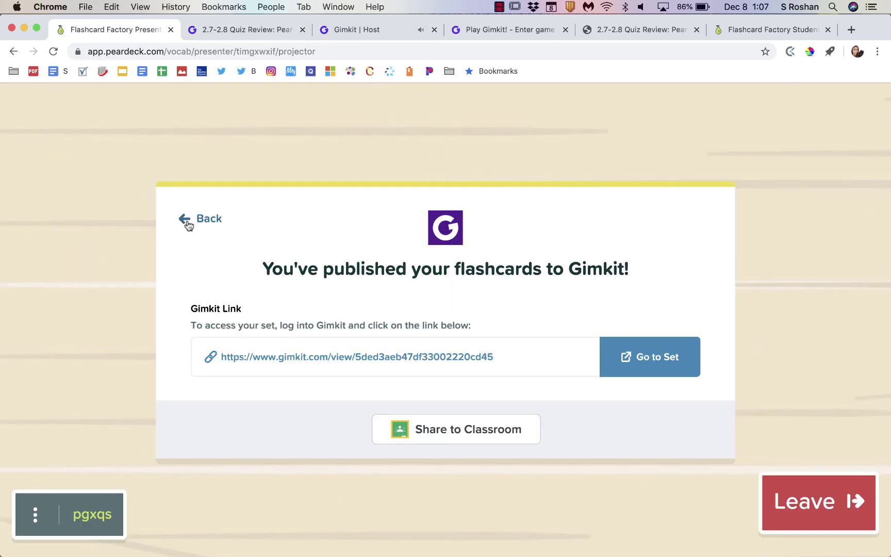
# - Go back from the Gimkit export page, check the set's print and export options, and leave the Flashcard Factory
pyautogui.click(185, 222)
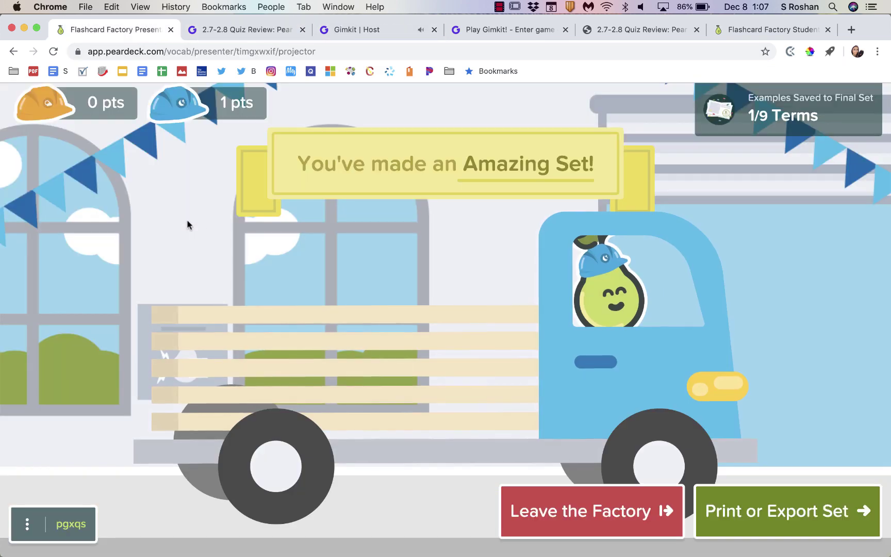
pyautogui.click(809, 528)
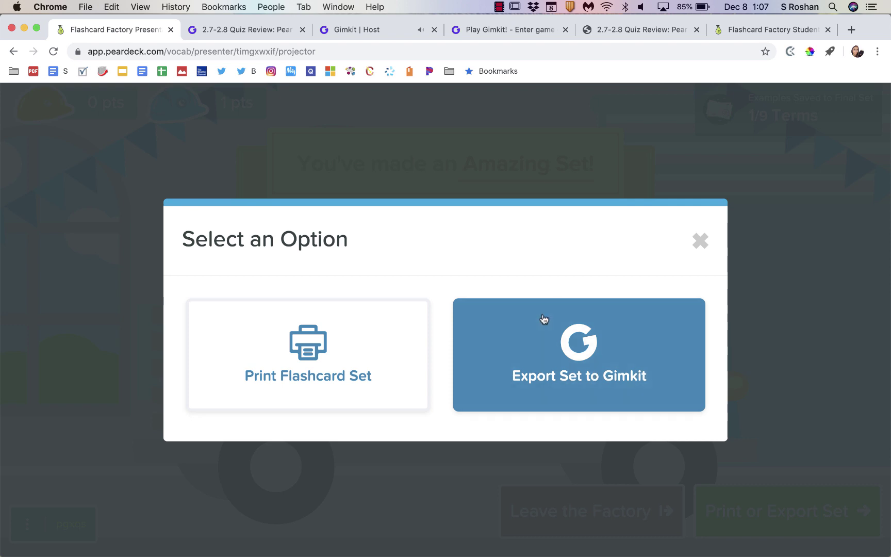
pyautogui.click(609, 546)
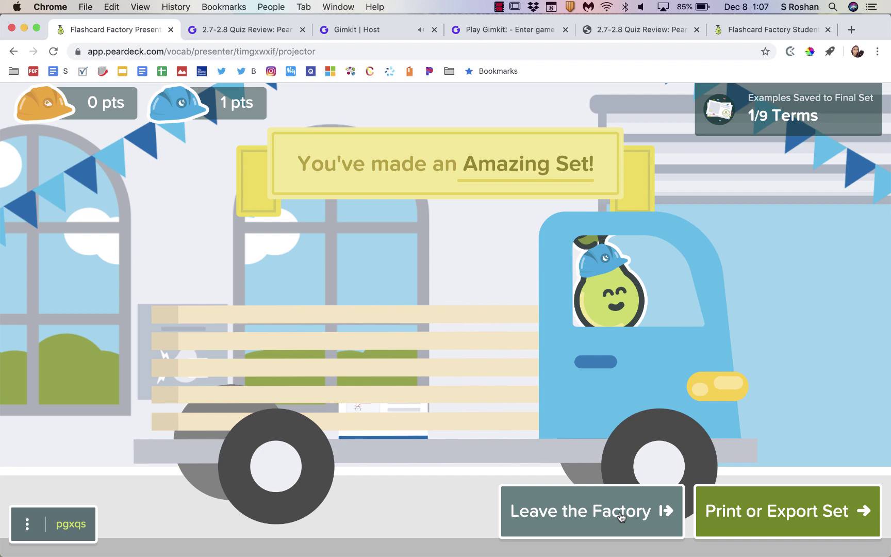
pyautogui.click(621, 516)
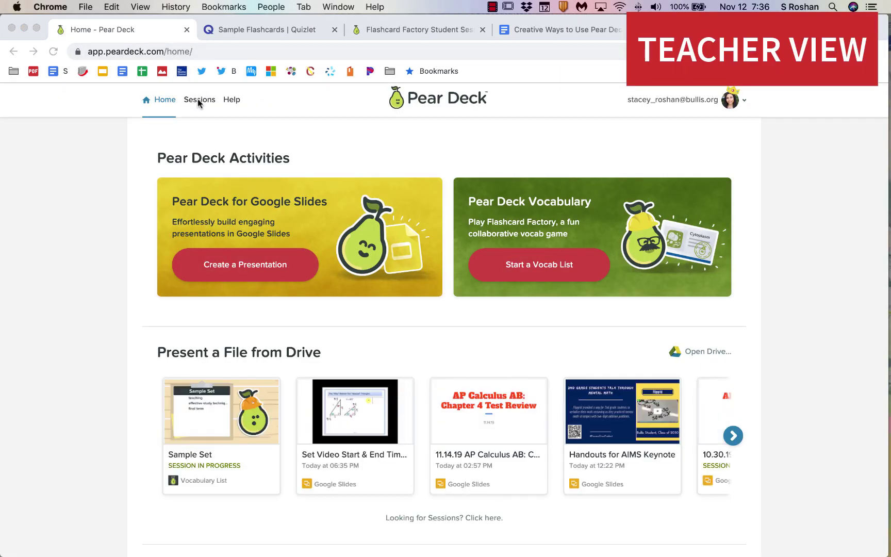
# - Review the active Pear Deck sessions list and open the Sample Set vocabulary list's details from the home page
pyautogui.click(199, 101)
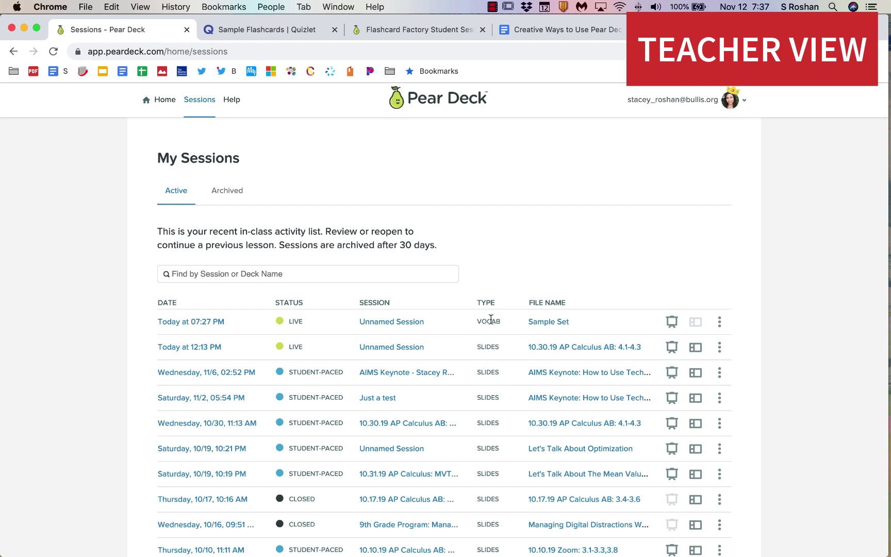
pyautogui.click(166, 101)
pyautogui.scroll(-3, 199, 234)
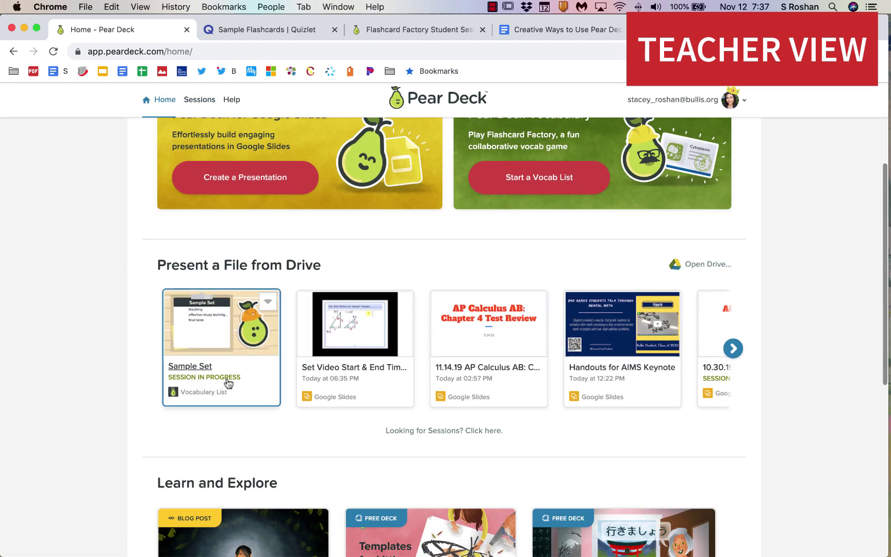
pyautogui.click(225, 327)
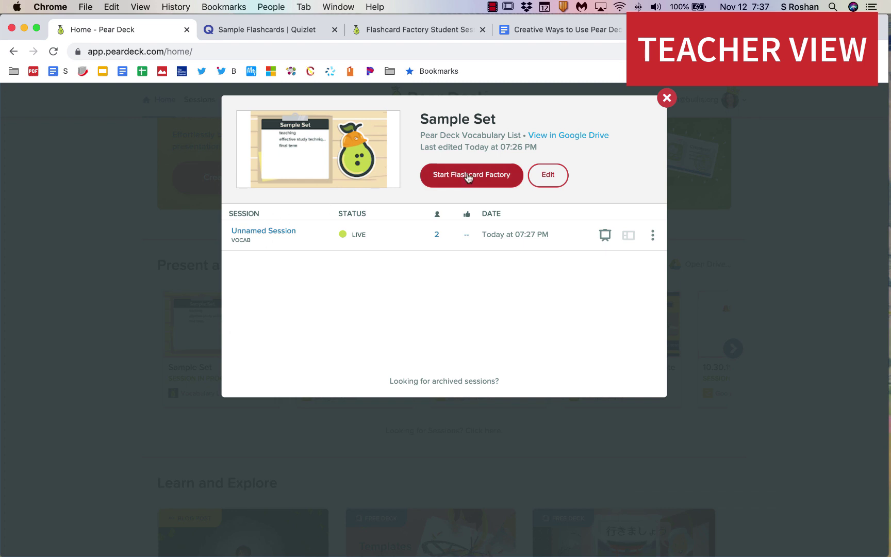